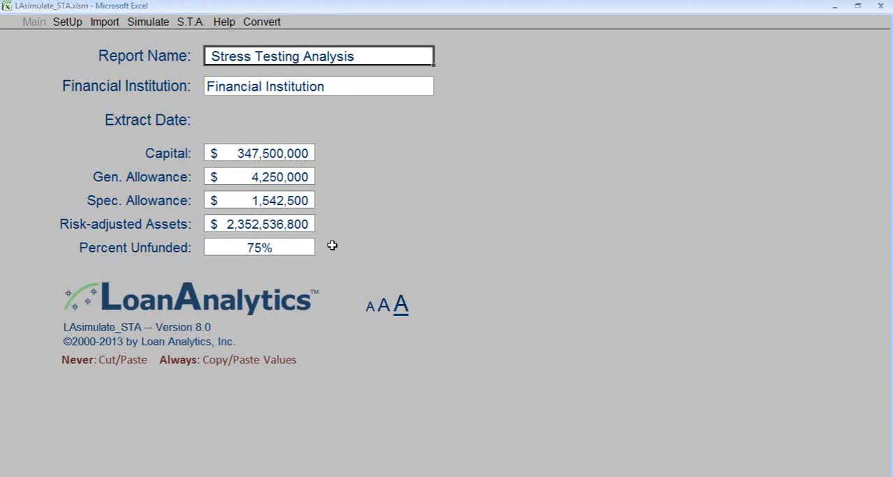
- Open the industry segmentation setup and examine the segment names, their codes and the group choices for Soybeans
{"action": "left_click", "coordinate": [66, 21]}
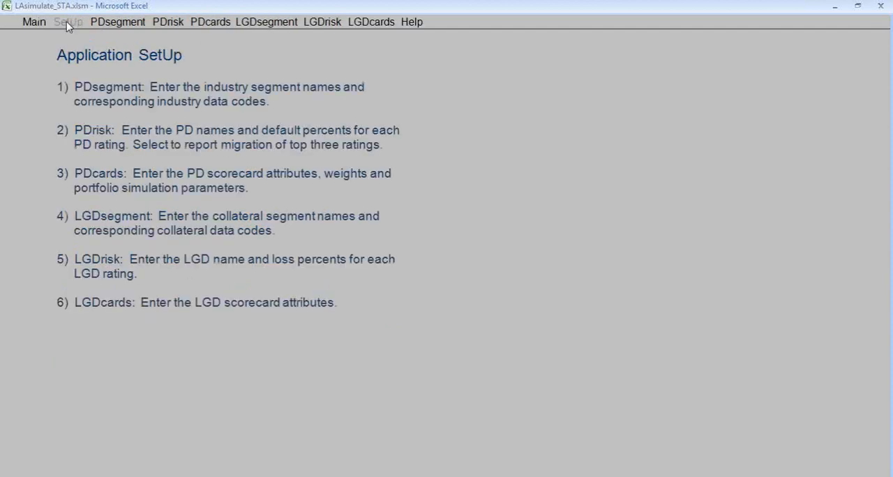
{"action": "left_click", "coordinate": [117, 25]}
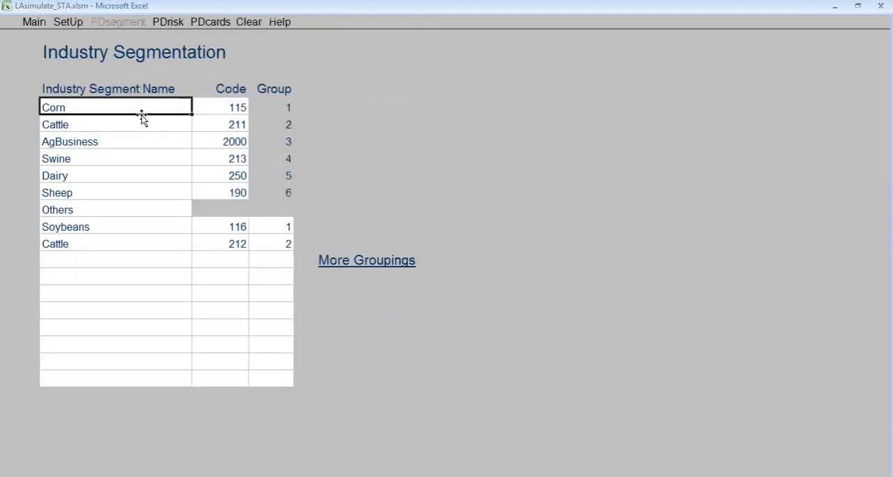
{"action": "left_click_drag", "start_coordinate": [150, 102], "coordinate": [170, 187]}
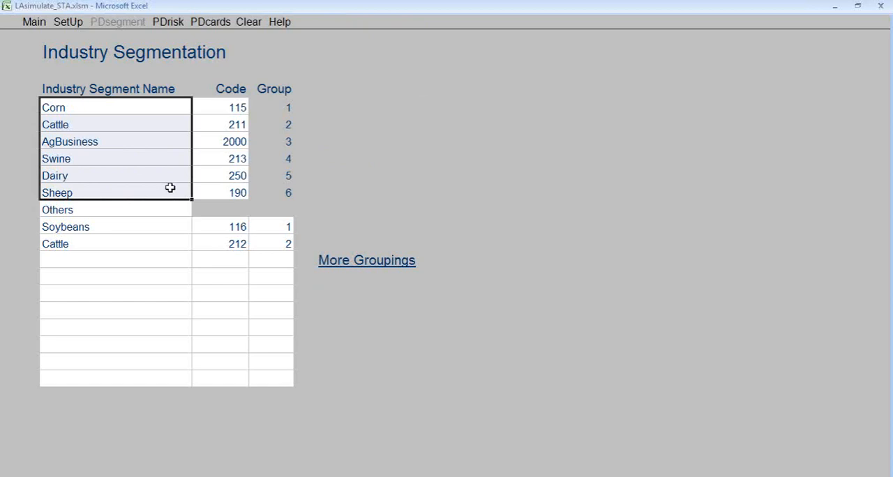
{"action": "left_click", "coordinate": [237, 108]}
{"action": "left_click_drag", "start_coordinate": [236, 110], "coordinate": [237, 194]}
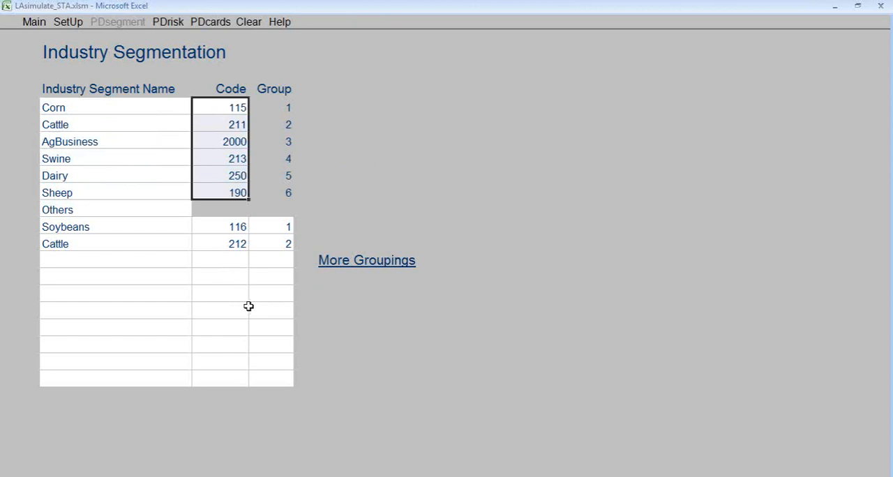
{"action": "left_click", "coordinate": [280, 227]}
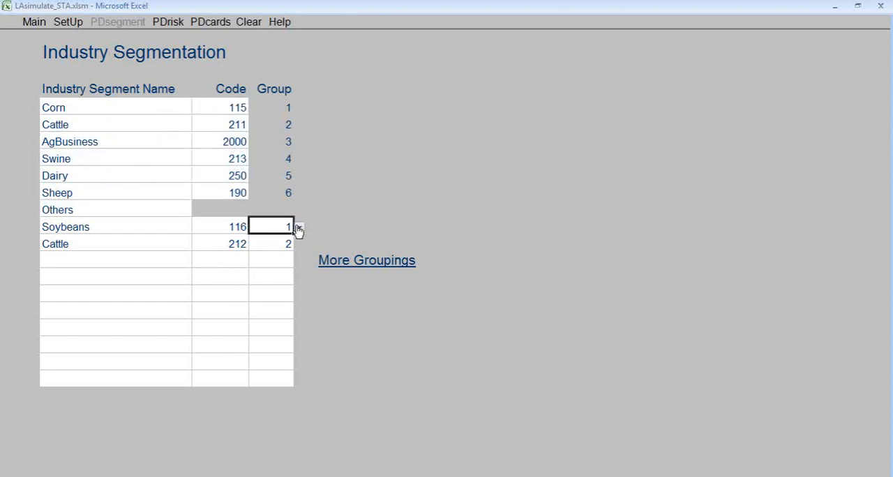
{"action": "left_click", "coordinate": [300, 229]}
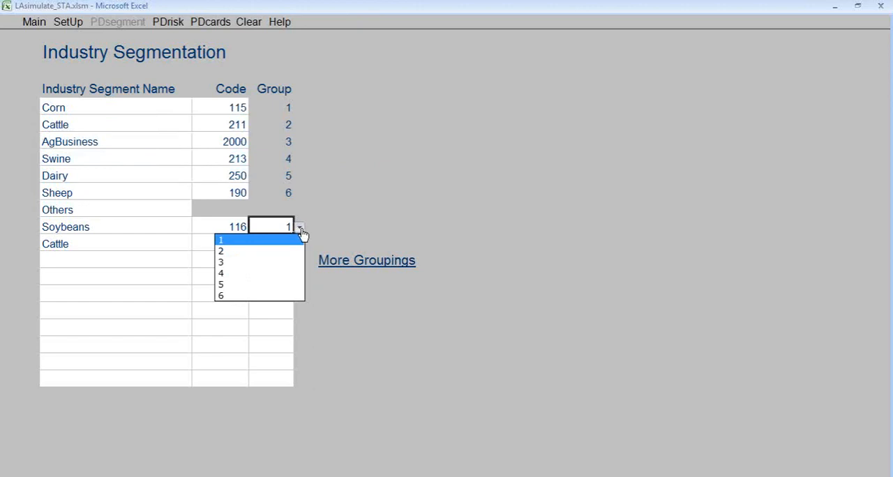
{"action": "left_click", "coordinate": [301, 229]}
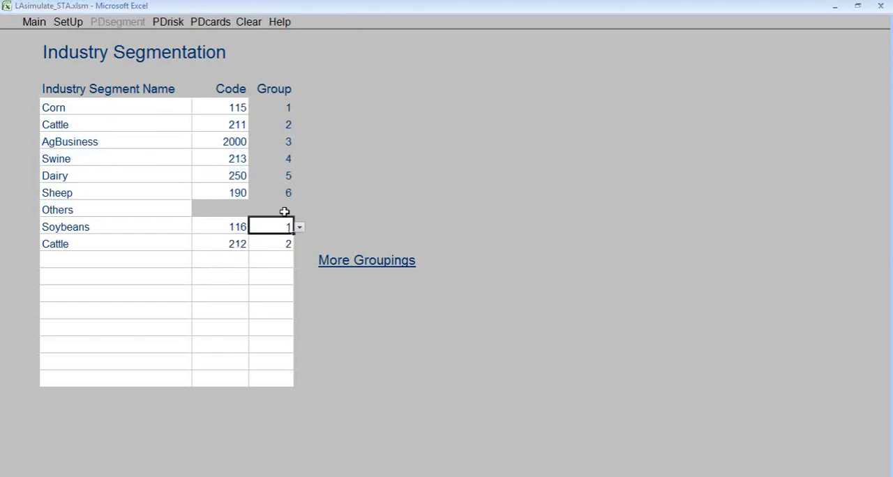
- Open the probability of default risk setup and examine the PD definitions and default percents for all ratings
{"action": "left_click", "coordinate": [168, 23]}
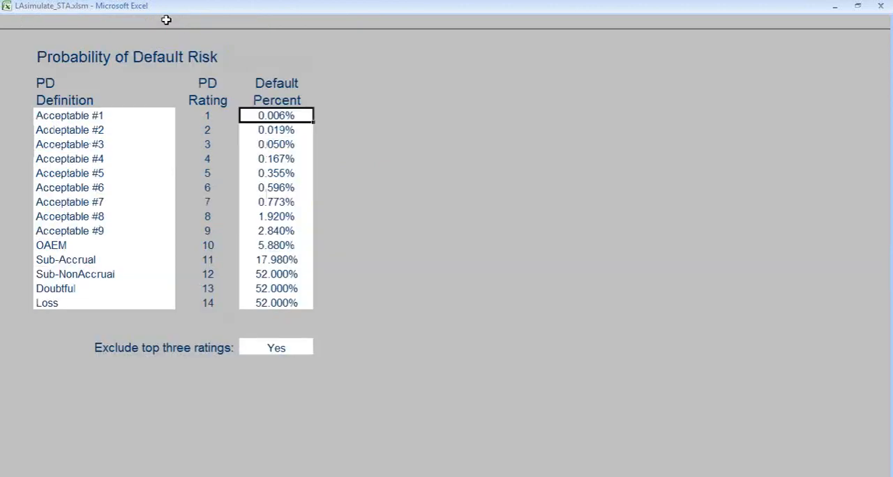
{"action": "left_click_drag", "start_coordinate": [131, 116], "coordinate": [120, 301]}
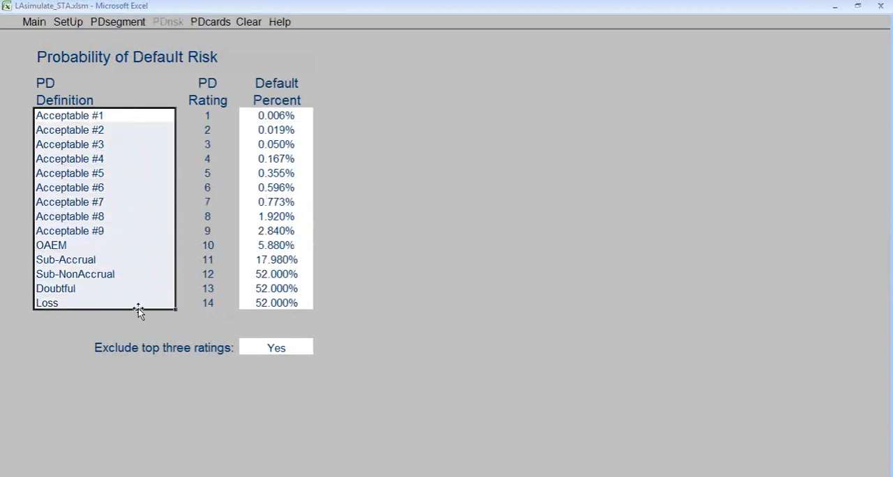
{"action": "left_click", "coordinate": [280, 116]}
{"action": "left_click_drag", "start_coordinate": [281, 115], "coordinate": [301, 303]}
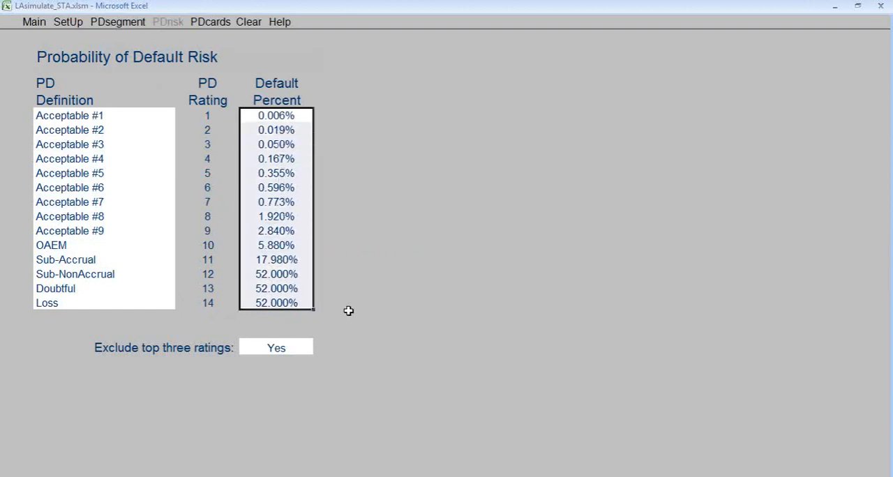
- Set the option to exclude the top three ratings to Yes
{"action": "left_click", "coordinate": [304, 347]}
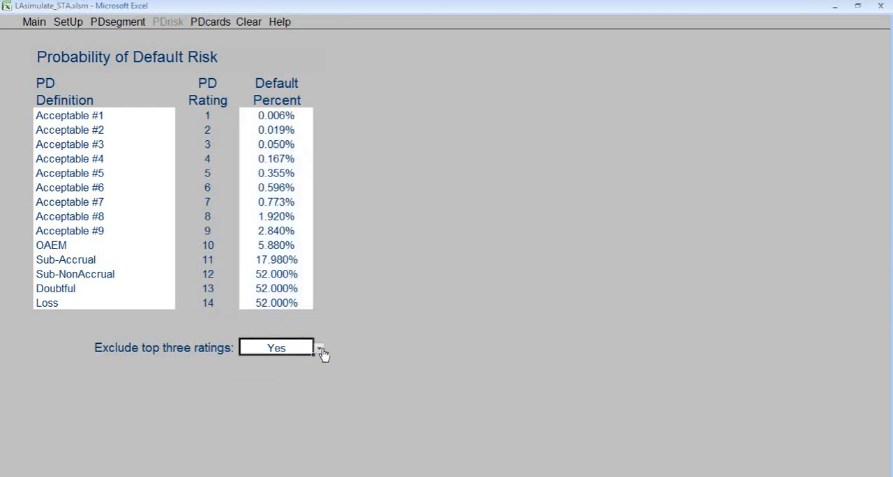
{"action": "left_click", "coordinate": [319, 349]}
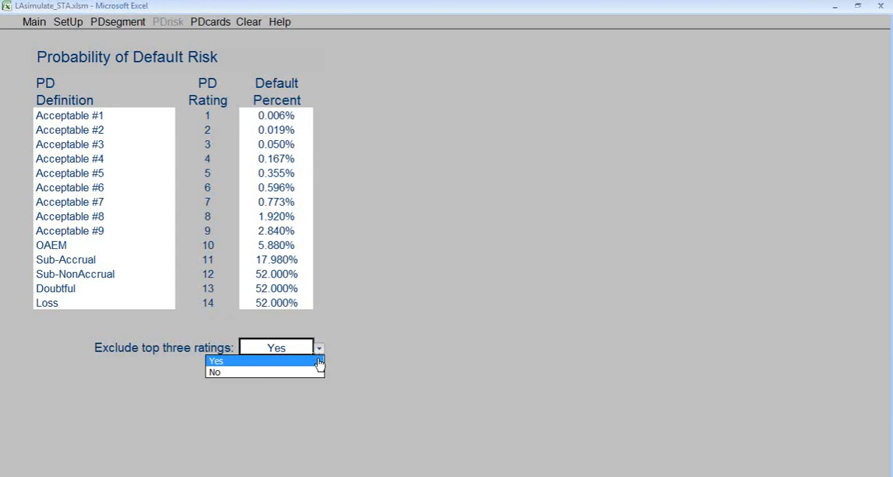
{"action": "left_click", "coordinate": [318, 361]}
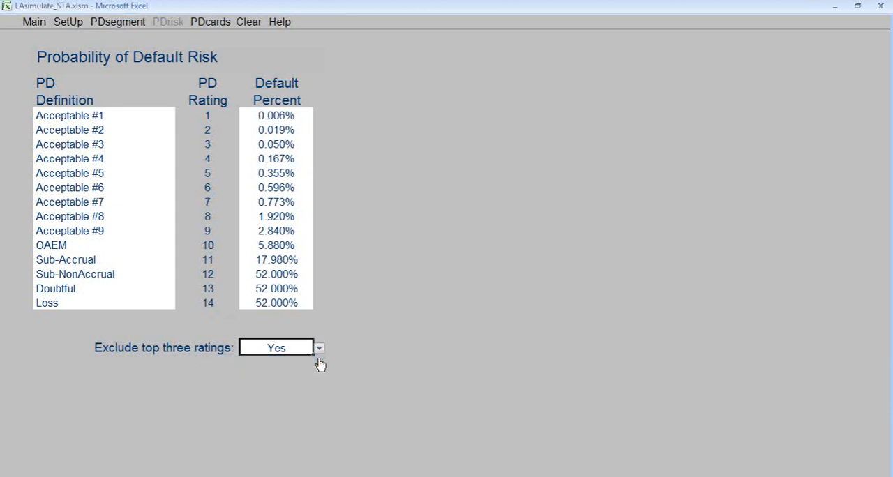
- Open the PD scorecard for Corn and choose Current Ratio as its liquidity measure
{"action": "left_click", "coordinate": [213, 23]}
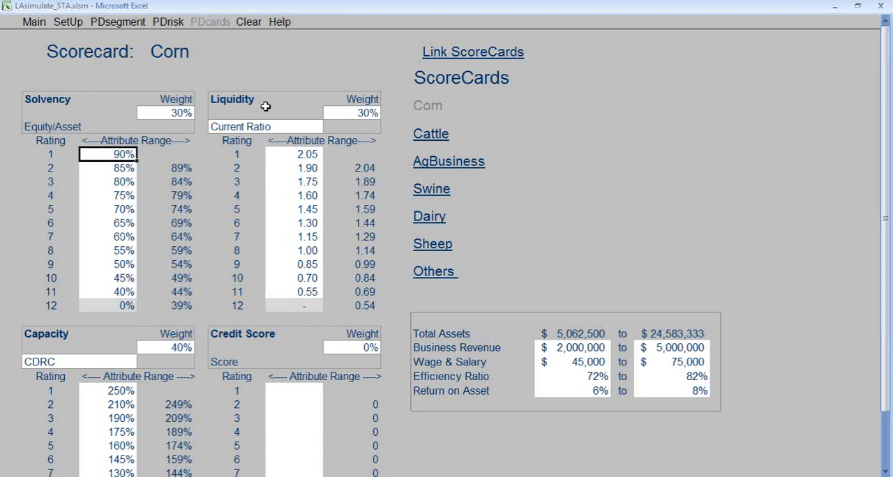
{"action": "left_click", "coordinate": [279, 124]}
{"action": "left_click", "coordinate": [328, 129]}
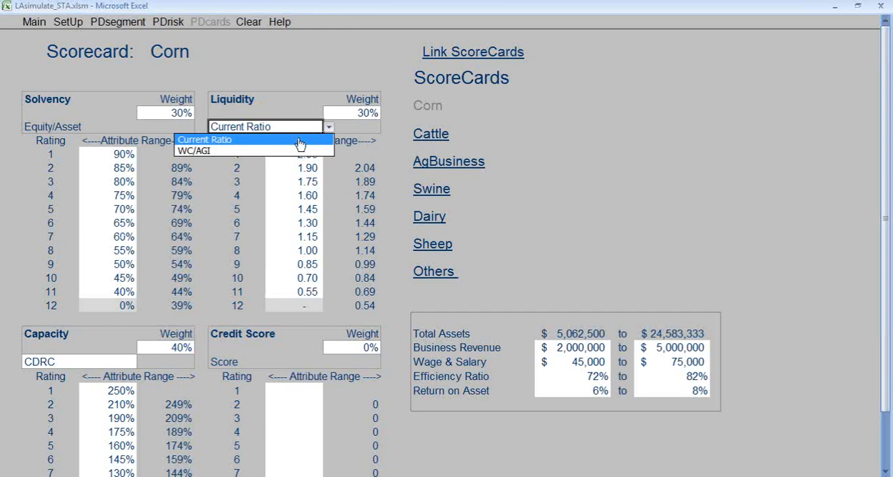
{"action": "left_click", "coordinate": [300, 140]}
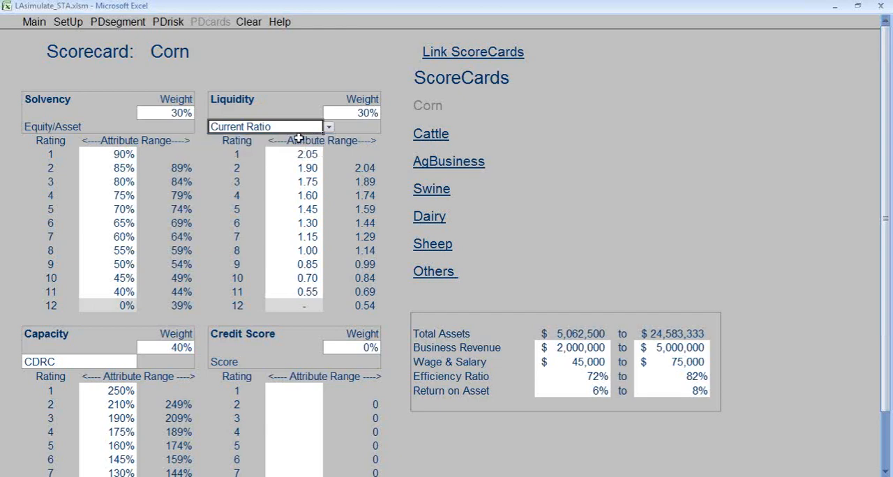
- Examine the Corn scorecard's available capacity measures and its portfolio simulation parameters, starting with business revenue
{"action": "scroll", "coordinate": [163, 336], "scroll_direction": "down", "scroll_amount": 3}
{"action": "left_click", "coordinate": [107, 258]}
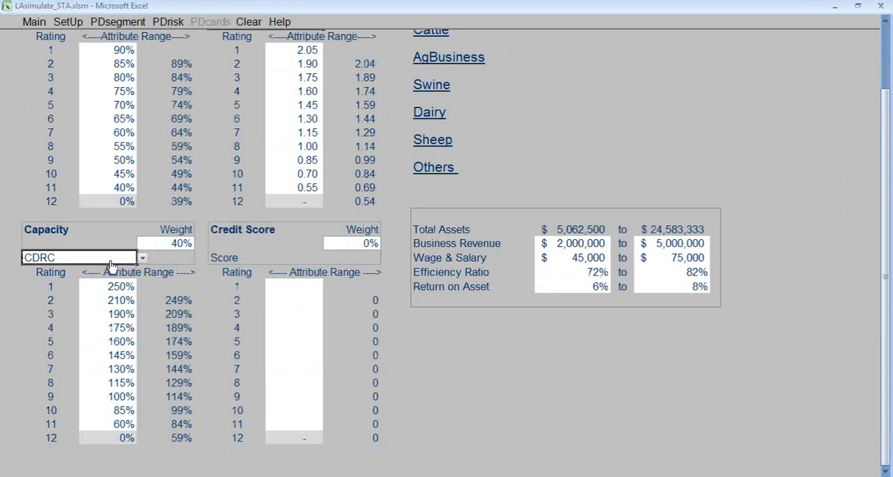
{"action": "left_click", "coordinate": [142, 258]}
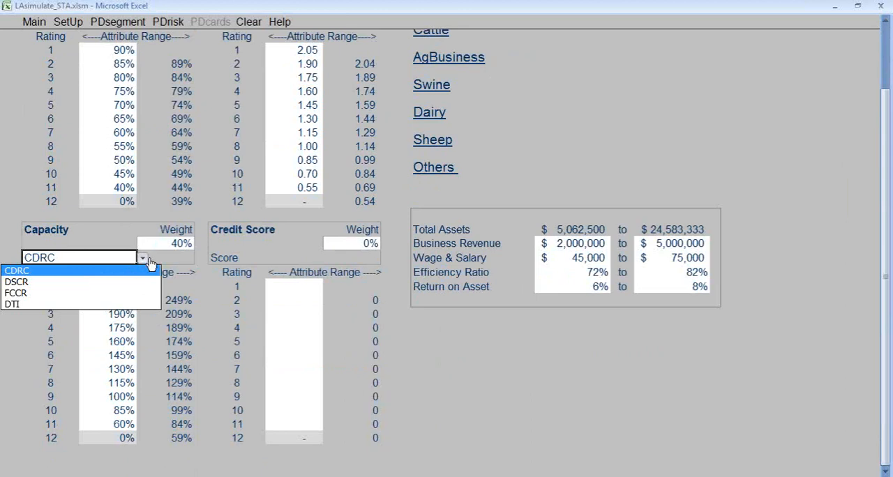
{"action": "left_click", "coordinate": [141, 260]}
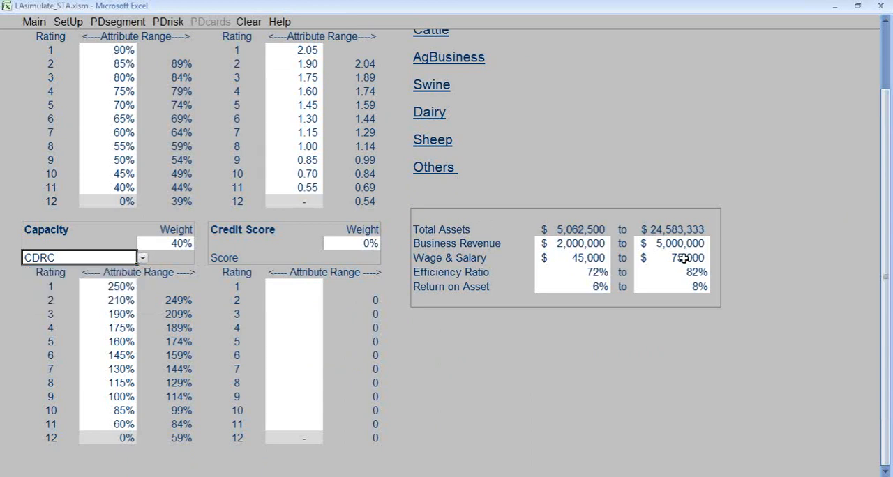
{"action": "left_click", "coordinate": [594, 242]}
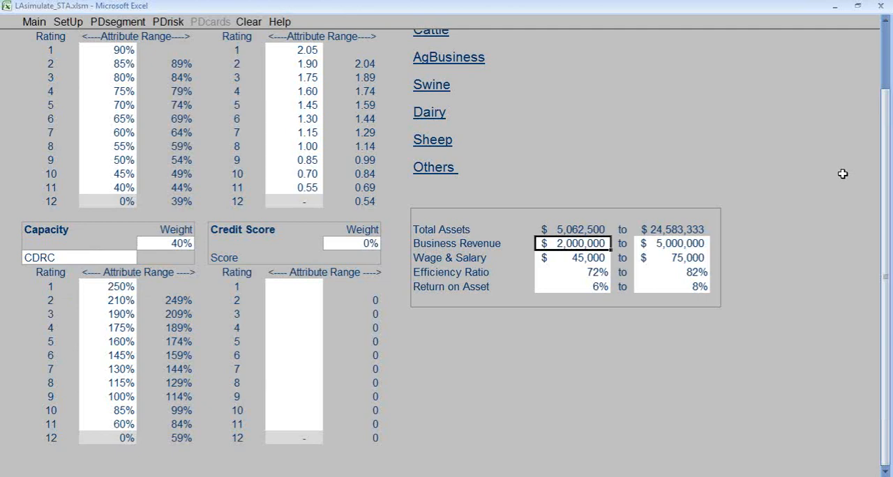
{"action": "scroll", "coordinate": [789, 174], "scroll_direction": "up", "scroll_amount": 3}
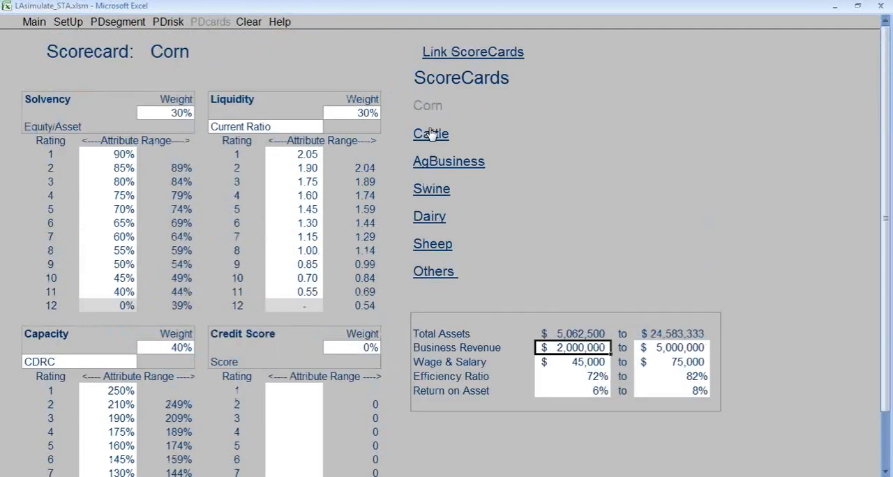
- Open the collateral segmentation setup and examine the segment names, their codes and the choices for additional groupings
{"action": "left_click", "coordinate": [70, 25]}
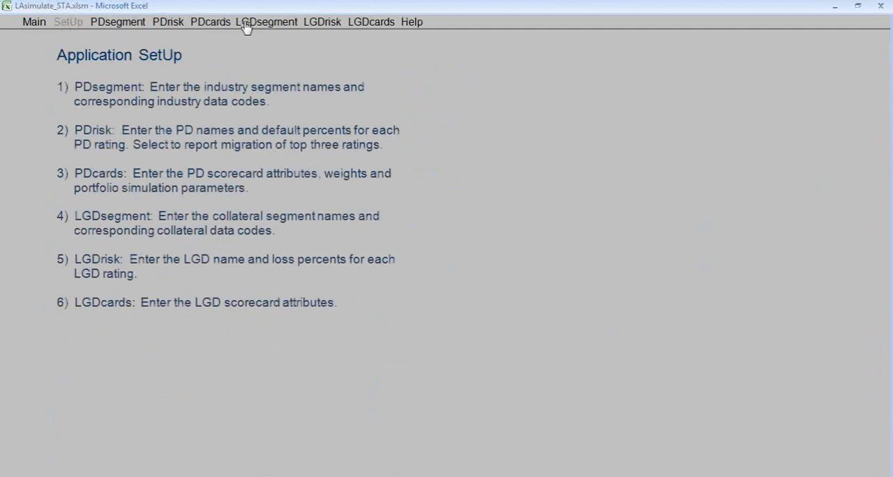
{"action": "left_click", "coordinate": [267, 23]}
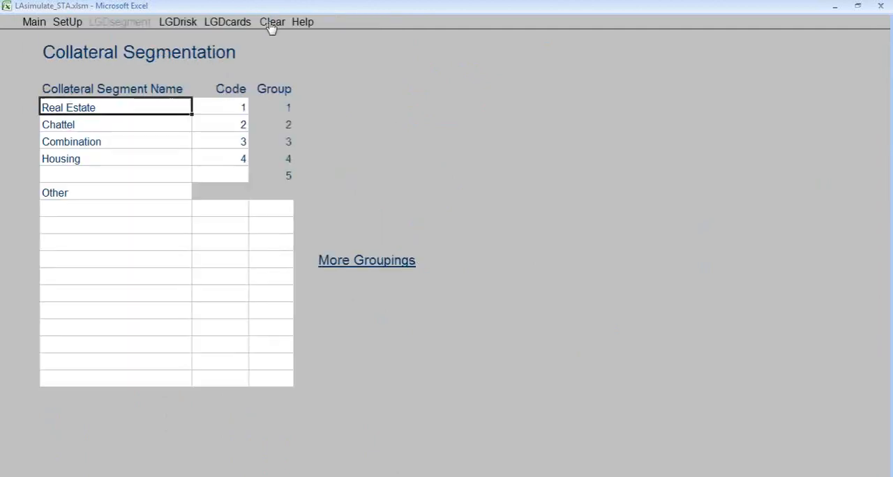
{"action": "left_click_drag", "start_coordinate": [164, 106], "coordinate": [170, 167]}
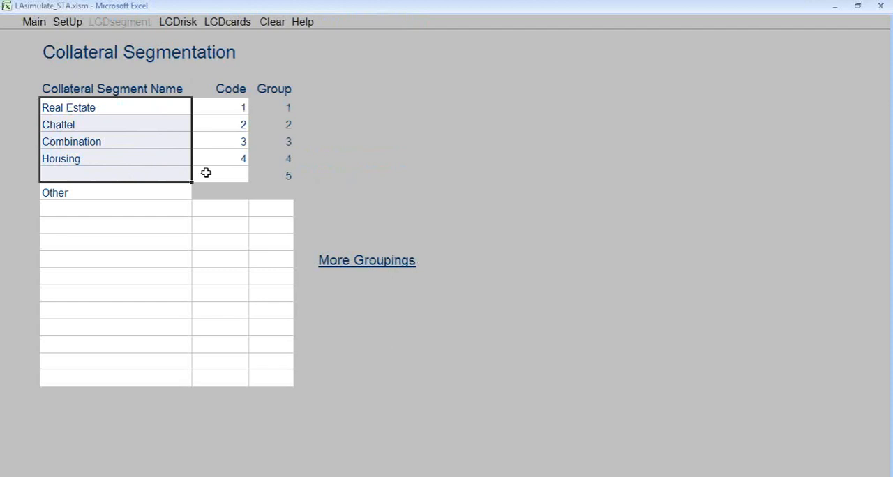
{"action": "left_click_drag", "start_coordinate": [232, 108], "coordinate": [248, 175]}
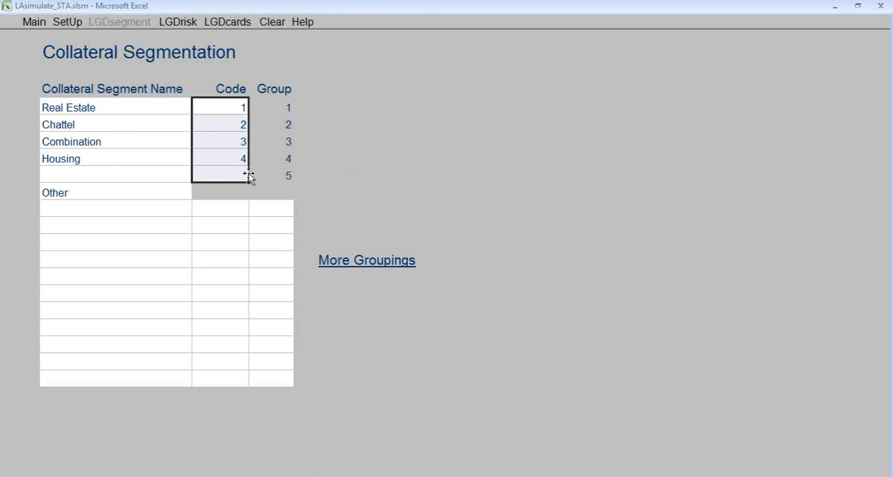
{"action": "left_click", "coordinate": [278, 209]}
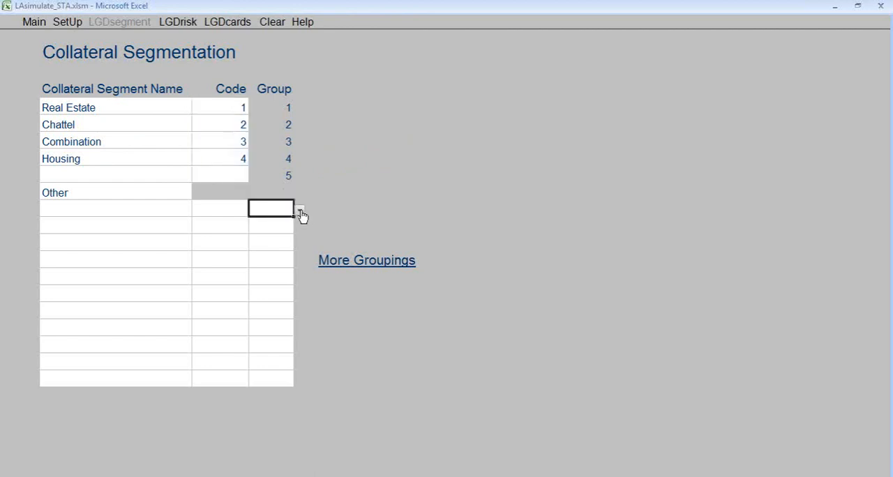
{"action": "left_click", "coordinate": [299, 211]}
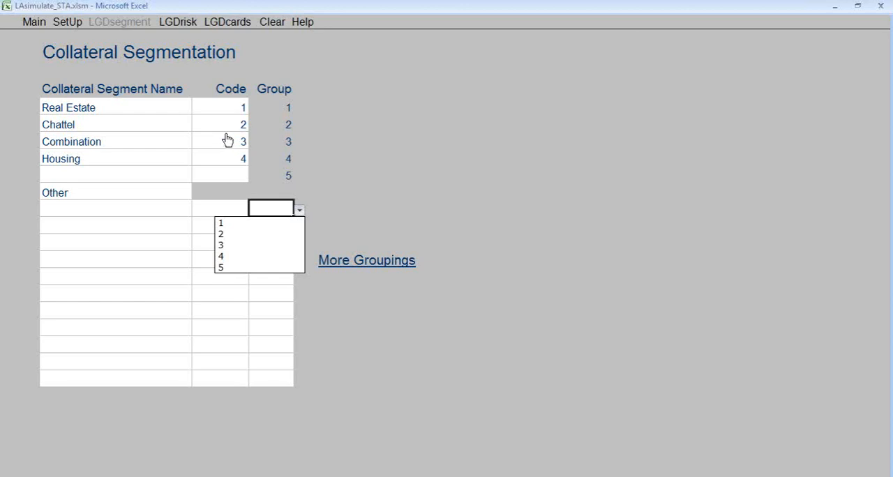
{"action": "left_click", "coordinate": [134, 133]}
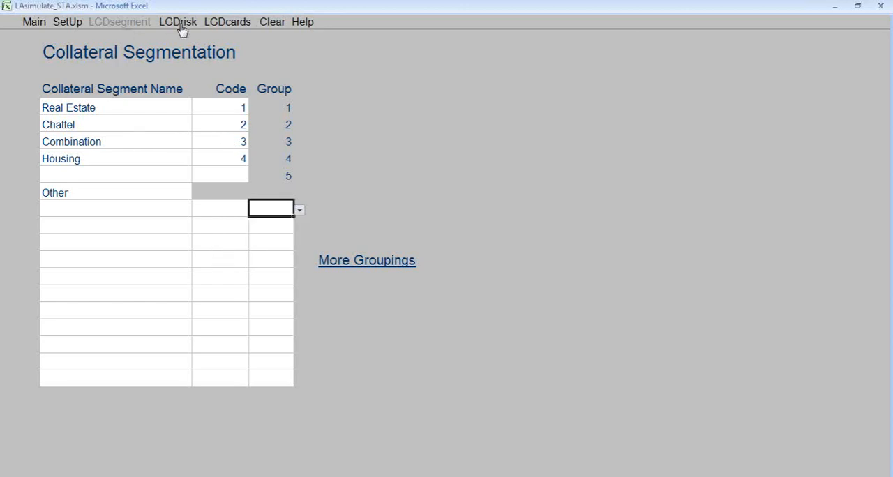
- Examine the LGD definitions and loss percents, and view the LTV ranges in the loss given default scorecards
{"action": "left_click", "coordinate": [181, 28]}
{"action": "left_click_drag", "start_coordinate": [70, 113], "coordinate": [85, 185]}
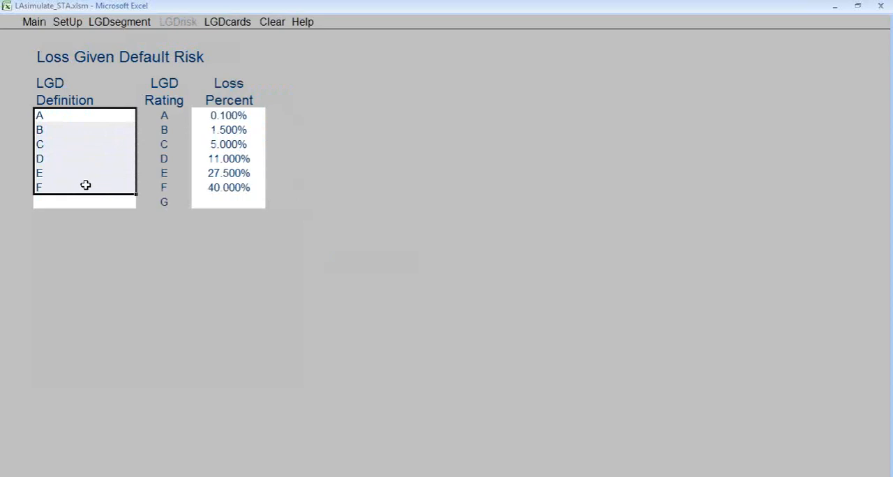
{"action": "left_click", "coordinate": [227, 117]}
{"action": "left_click_drag", "start_coordinate": [227, 124], "coordinate": [232, 188]}
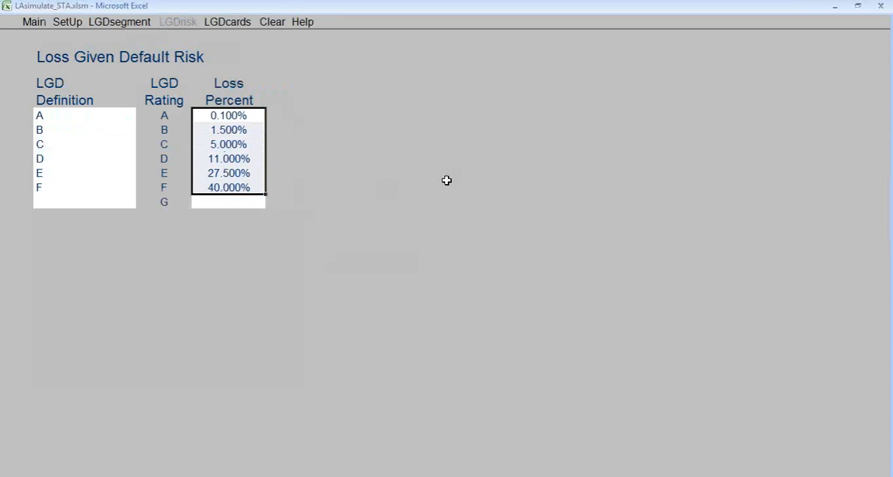
{"action": "left_click", "coordinate": [221, 26]}
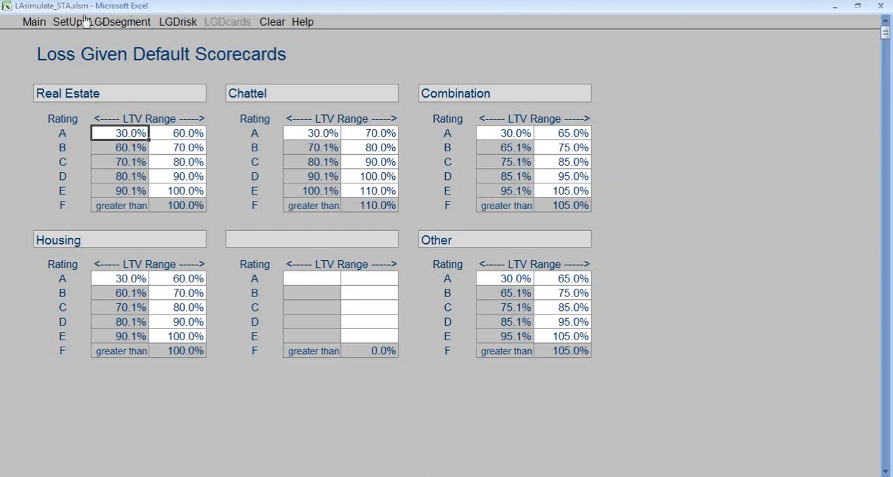
- Return to the main page and import the December 2012 extract workbook as the data-mart
{"action": "left_click", "coordinate": [29, 25]}
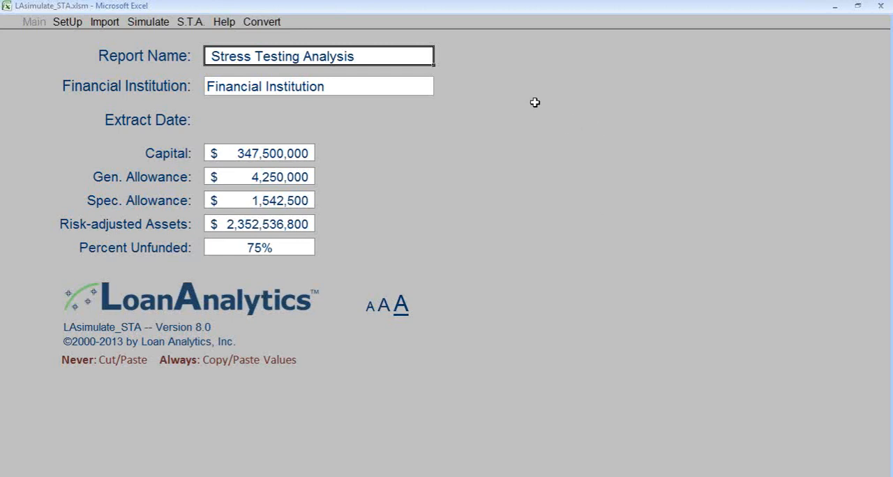
{"action": "left_click", "coordinate": [105, 23]}
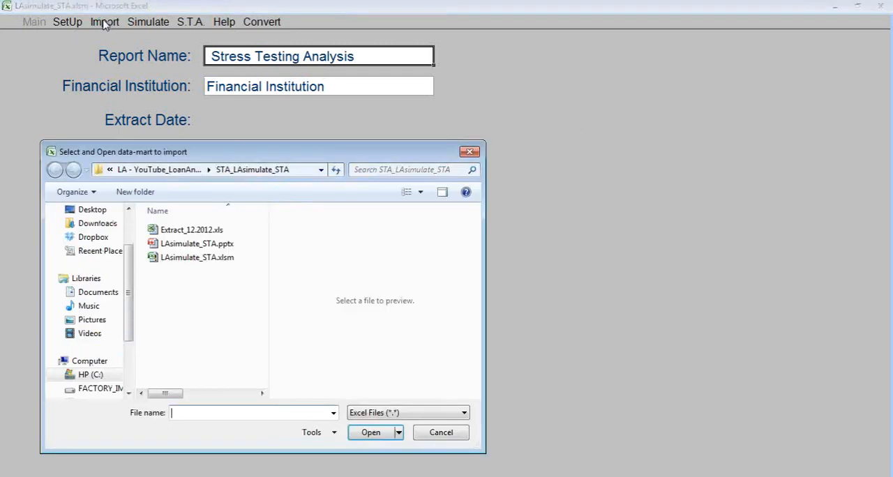
{"action": "double_click", "coordinate": [193, 231]}
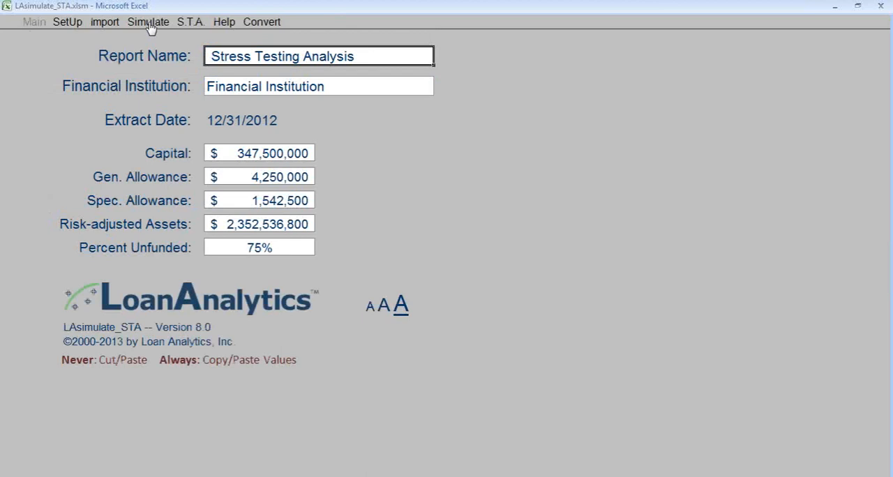
- Simulate the portfolio from the main page and open the stress testing analysis
{"action": "left_click", "coordinate": [149, 23]}
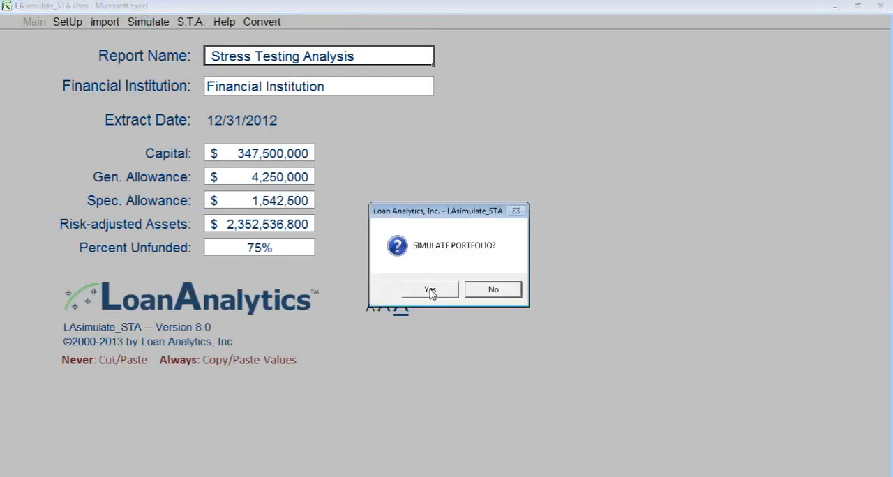
{"action": "left_click", "coordinate": [431, 291]}
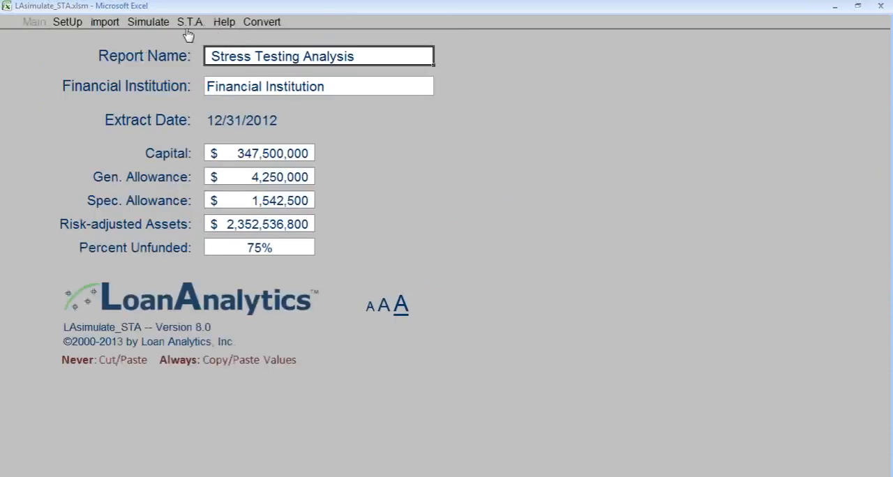
{"action": "left_click", "coordinate": [191, 23]}
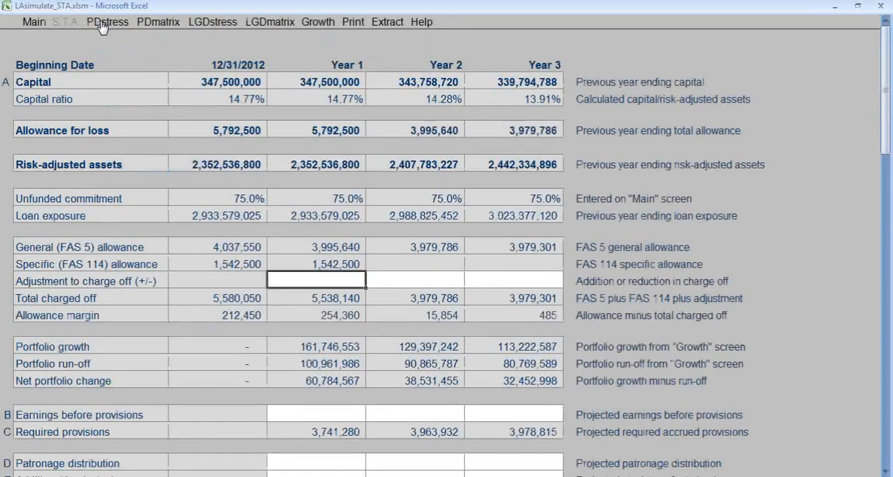
- Open the probability of default stress page and examine the industry stress percentages for Years One to Three
{"action": "left_click", "coordinate": [102, 23]}
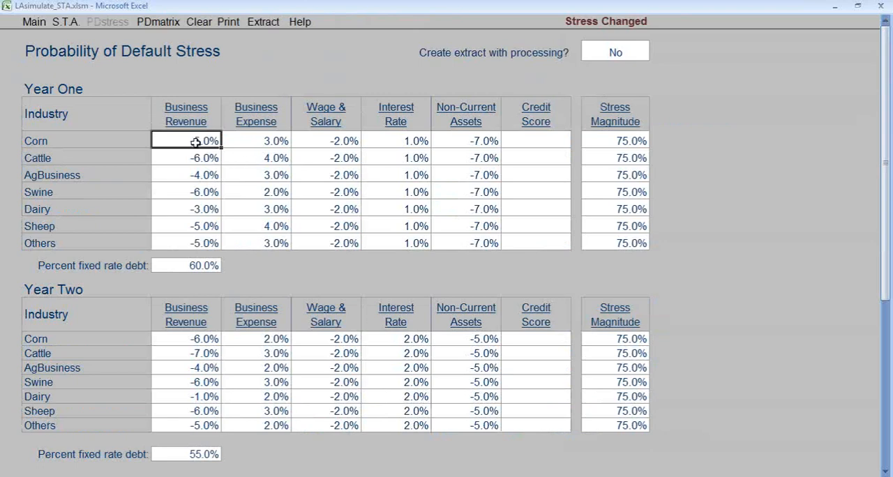
{"action": "scroll", "coordinate": [204, 237], "scroll_direction": "down", "scroll_amount": 3}
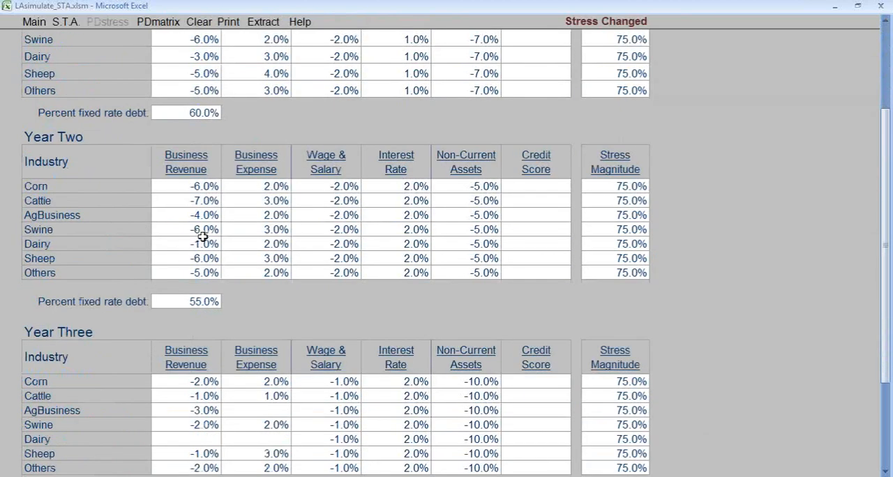
{"action": "scroll", "coordinate": [209, 217], "scroll_direction": "down", "scroll_amount": 1}
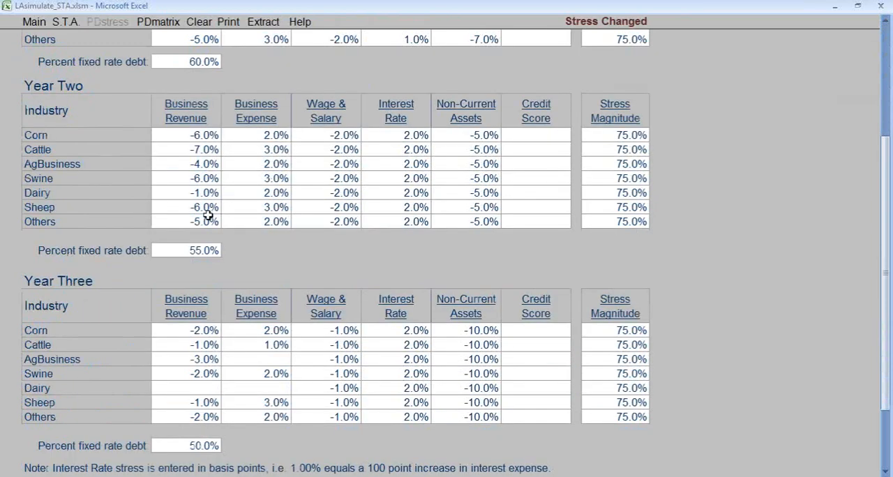
{"action": "scroll", "coordinate": [209, 216], "scroll_direction": "up", "scroll_amount": 4}
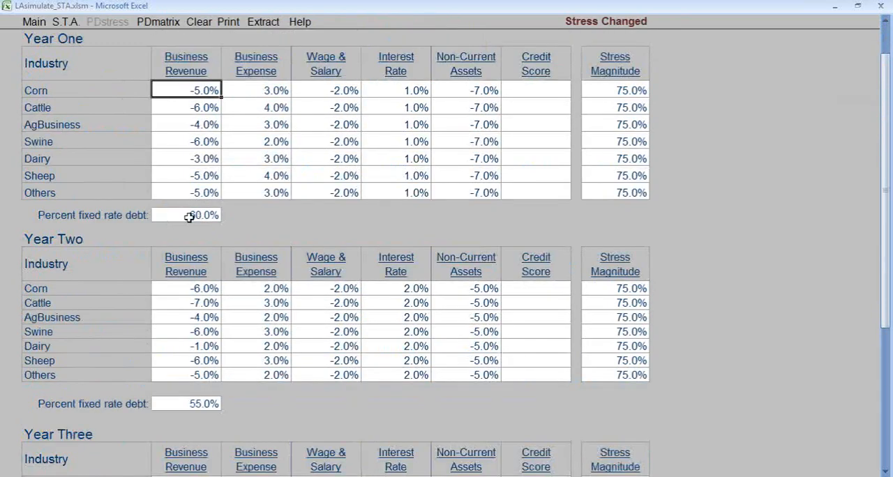
{"action": "scroll", "coordinate": [189, 216], "scroll_direction": "up", "scroll_amount": 1}
- Examine the percent fixed rate debt for each of the three years and the Year One stress magnitudes
{"action": "left_click", "coordinate": [189, 263]}
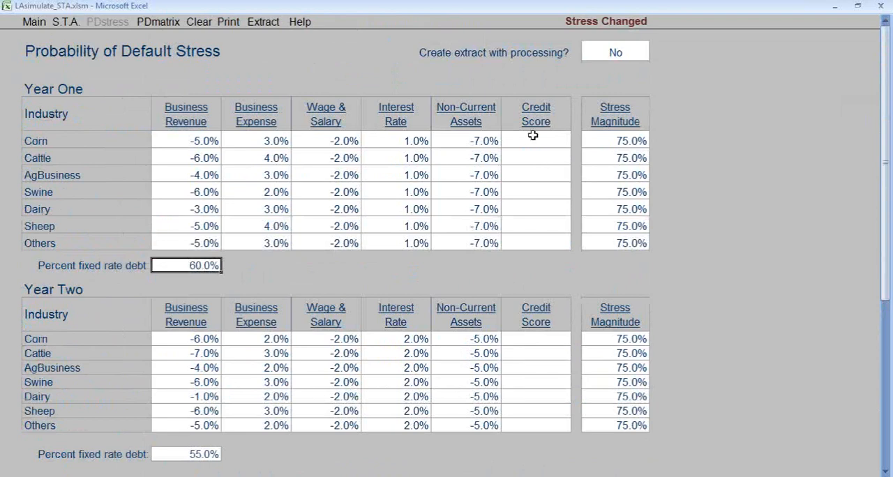
{"action": "scroll", "coordinate": [219, 226], "scroll_direction": "down", "scroll_amount": 1}
{"action": "scroll", "coordinate": [180, 319], "scroll_direction": "down", "scroll_amount": 1}
{"action": "left_click", "coordinate": [207, 351]}
{"action": "scroll", "coordinate": [208, 357], "scroll_direction": "down", "scroll_amount": 4}
{"action": "left_click", "coordinate": [209, 362]}
{"action": "scroll", "coordinate": [211, 367], "scroll_direction": "up", "scroll_amount": 4}
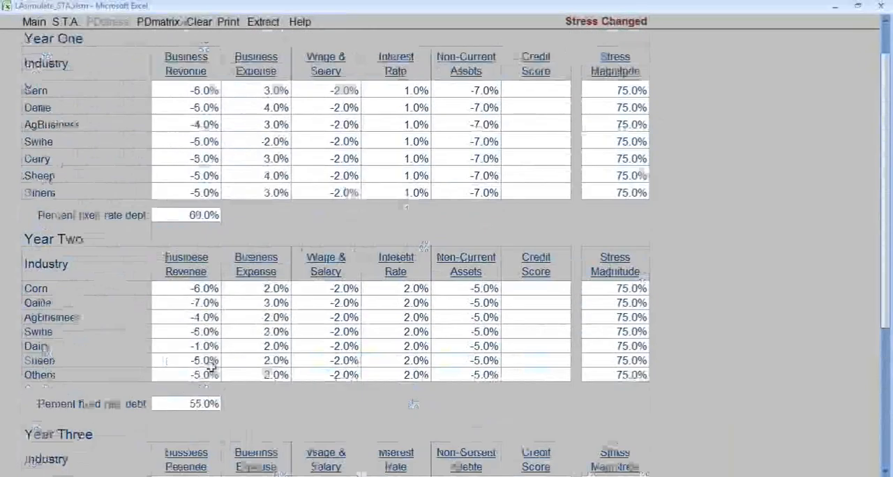
{"action": "left_click_drag", "start_coordinate": [617, 142], "coordinate": [624, 241]}
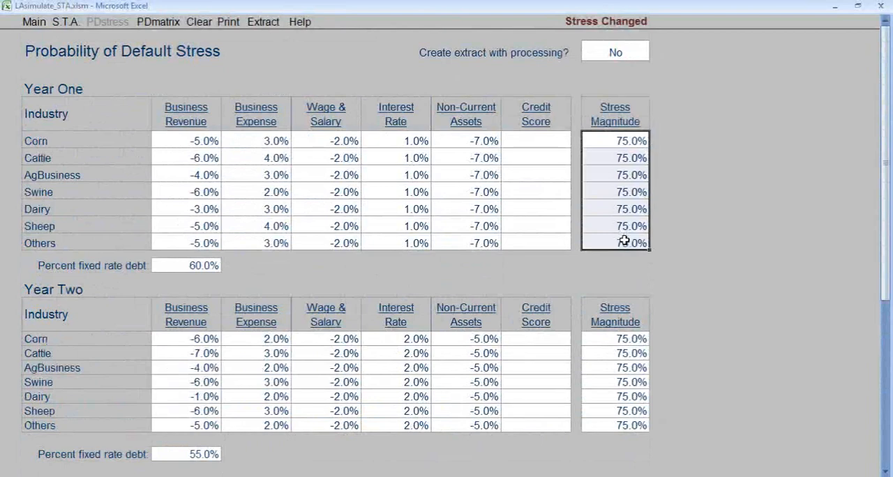
{"action": "left_click", "coordinate": [247, 155]}
- Set extract creation with processing to Yes for PD stress, refresh the PD stress scenarios and view the migration matrices
{"action": "left_click", "coordinate": [642, 58]}
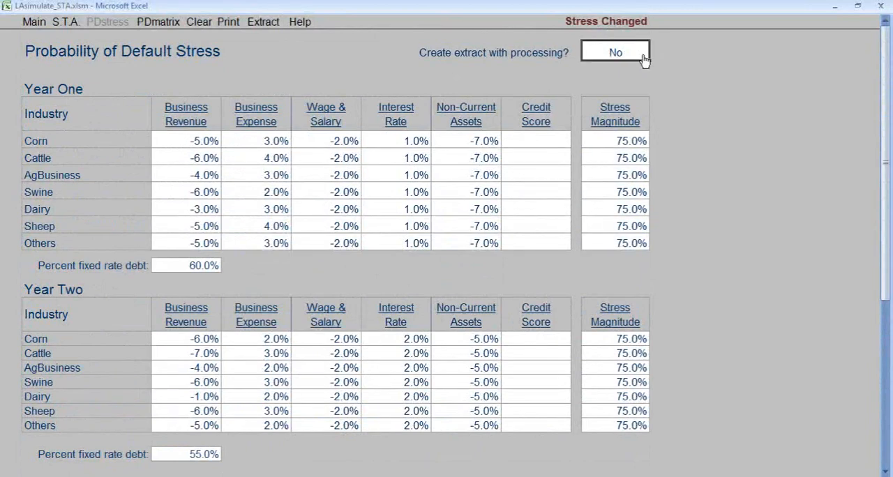
{"action": "left_click", "coordinate": [655, 56]}
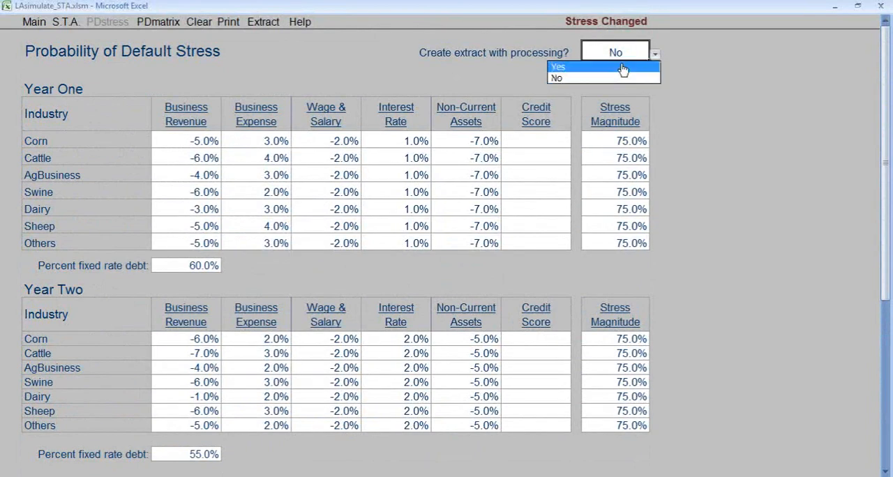
{"action": "left_click", "coordinate": [599, 67]}
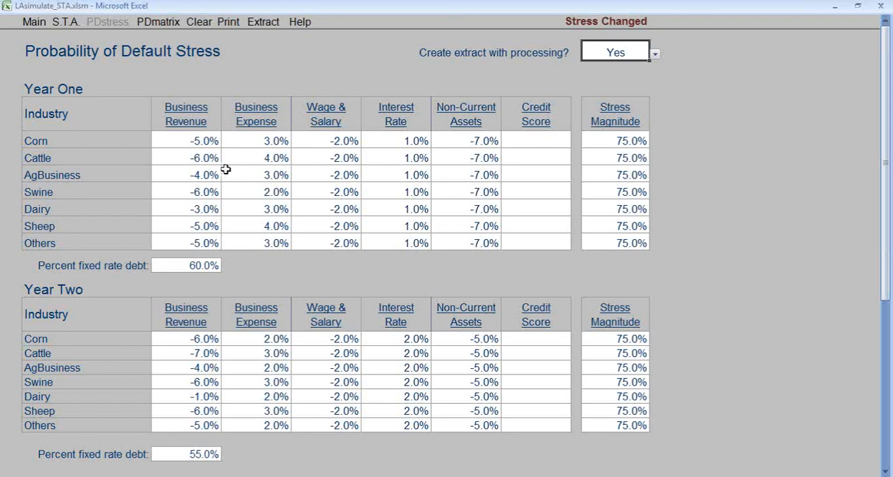
{"action": "left_click", "coordinate": [166, 23]}
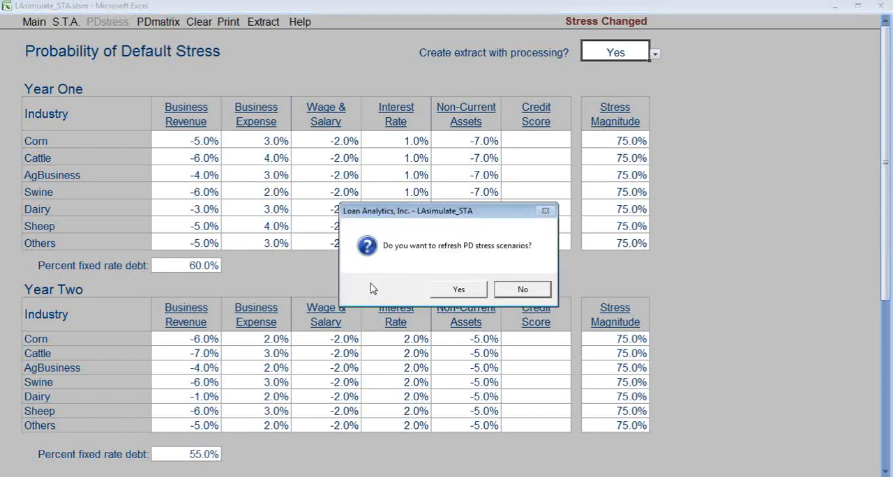
{"action": "left_click", "coordinate": [458, 290]}
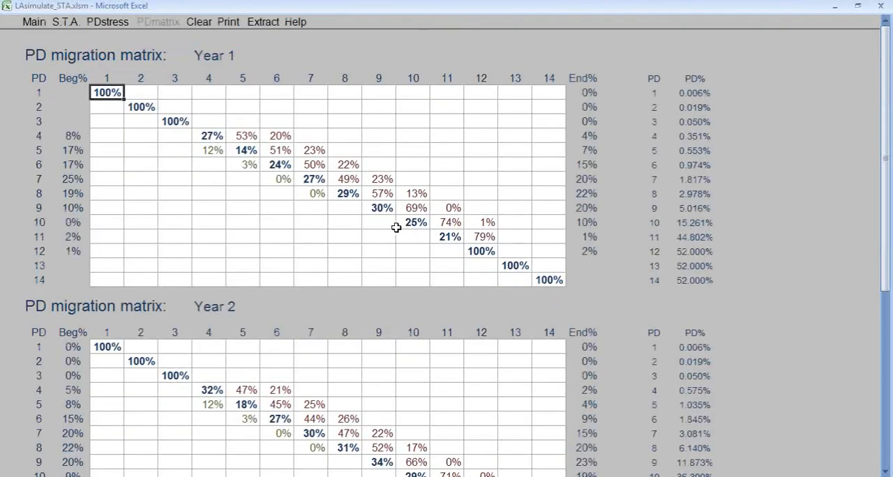
{"action": "left_click_drag", "start_coordinate": [890, 326], "coordinate": [889, 41]}
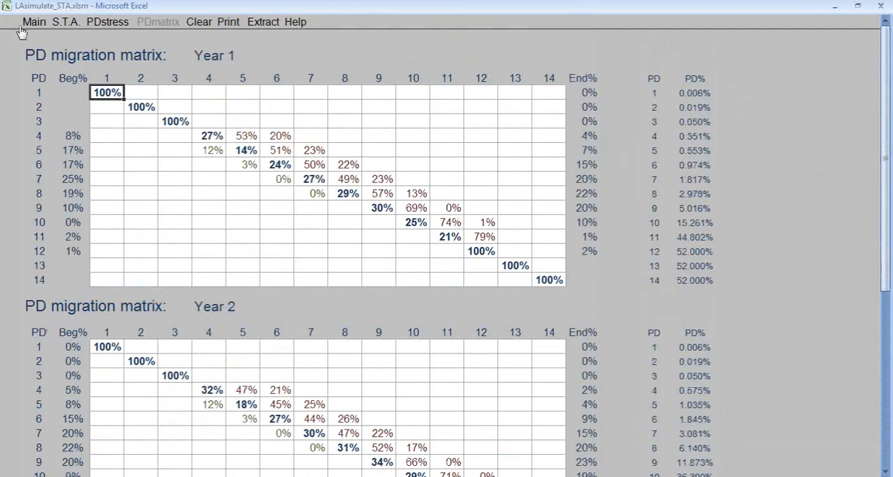
- Return to the stress testing analysis, set extract creation to Yes for LGD stress and refresh the LGD stress scenarios
{"action": "left_click", "coordinate": [64, 23]}
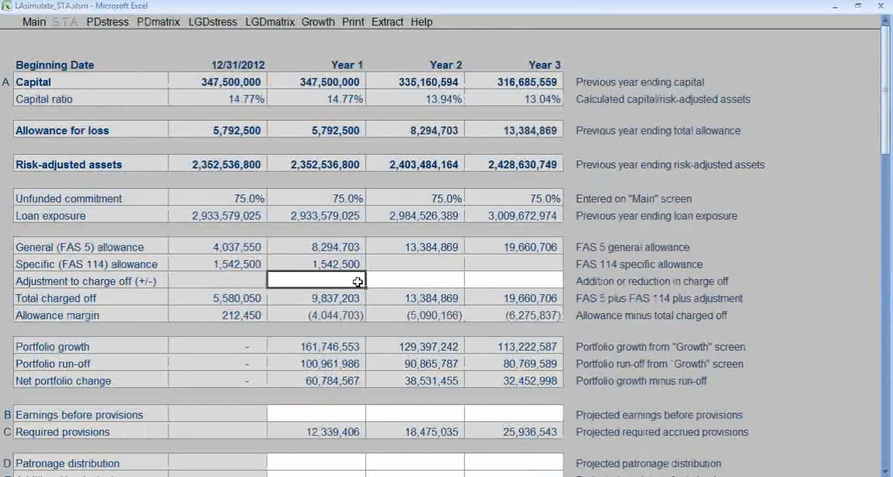
{"action": "left_click", "coordinate": [212, 25]}
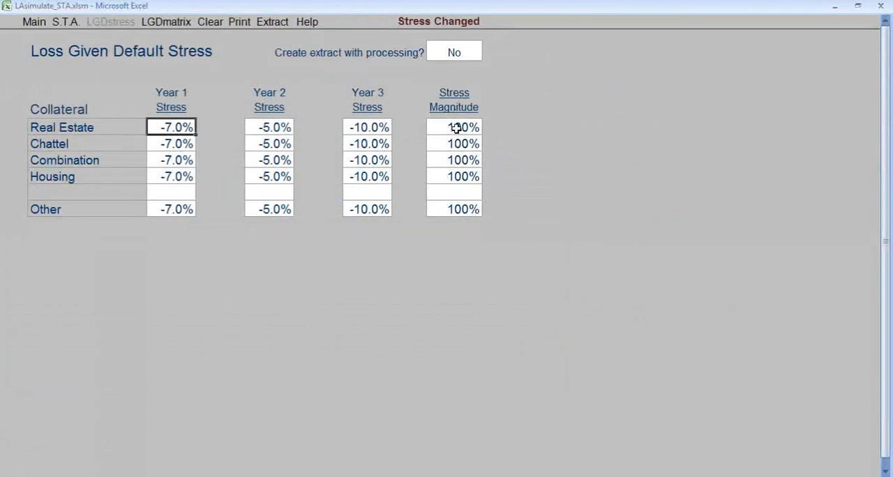
{"action": "left_click", "coordinate": [445, 52]}
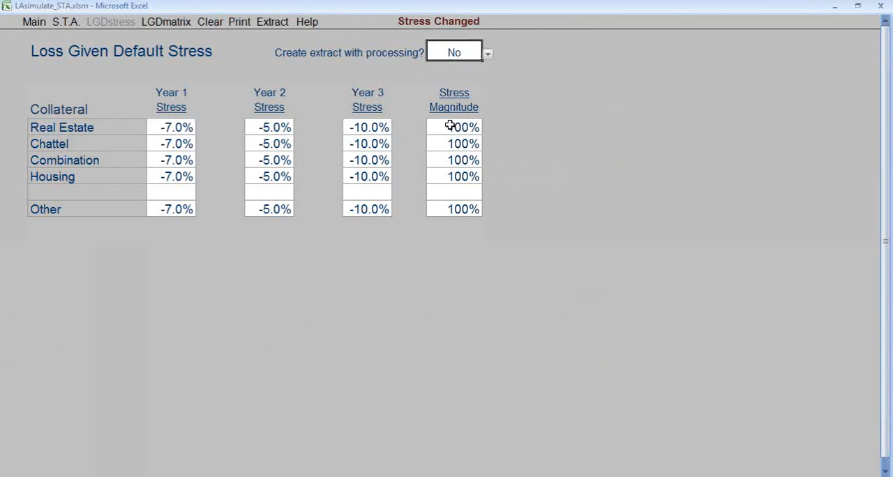
{"action": "left_click", "coordinate": [487, 55]}
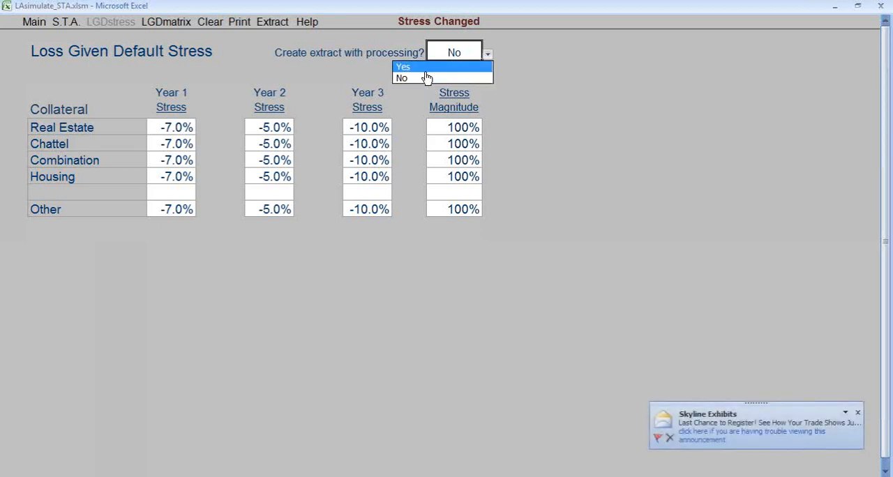
{"action": "left_click", "coordinate": [425, 70]}
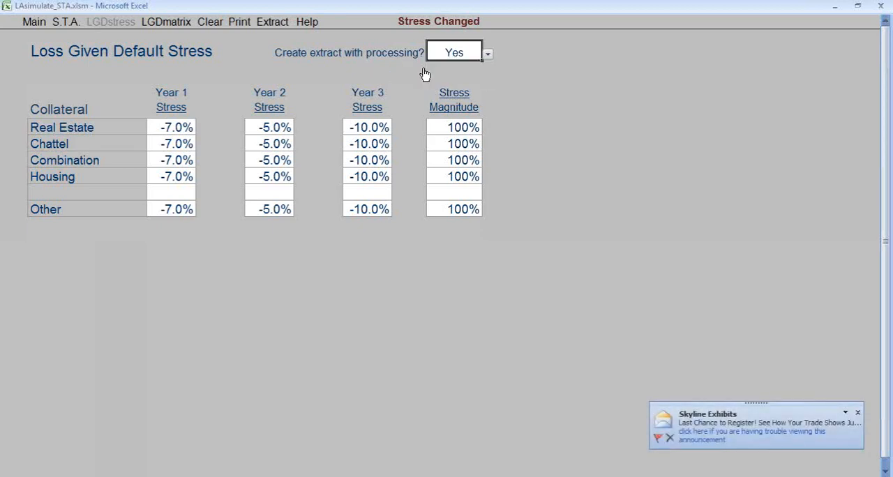
{"action": "left_click", "coordinate": [158, 22]}
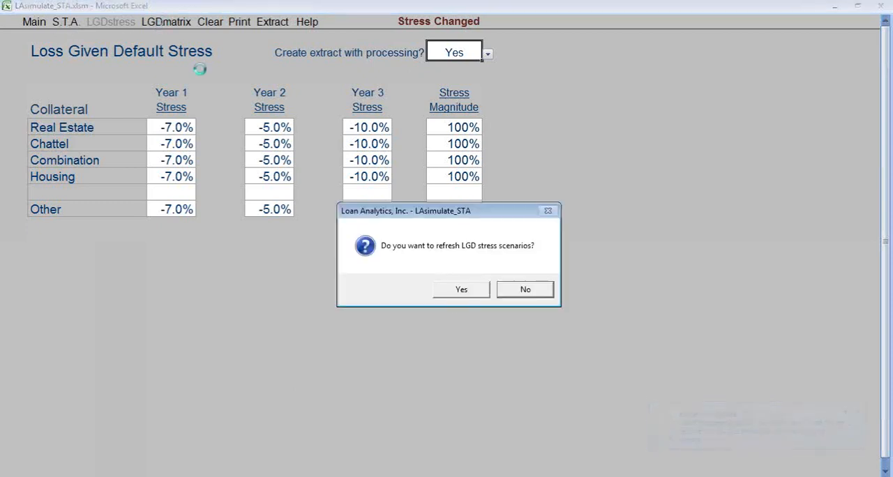
{"action": "left_click", "coordinate": [461, 289]}
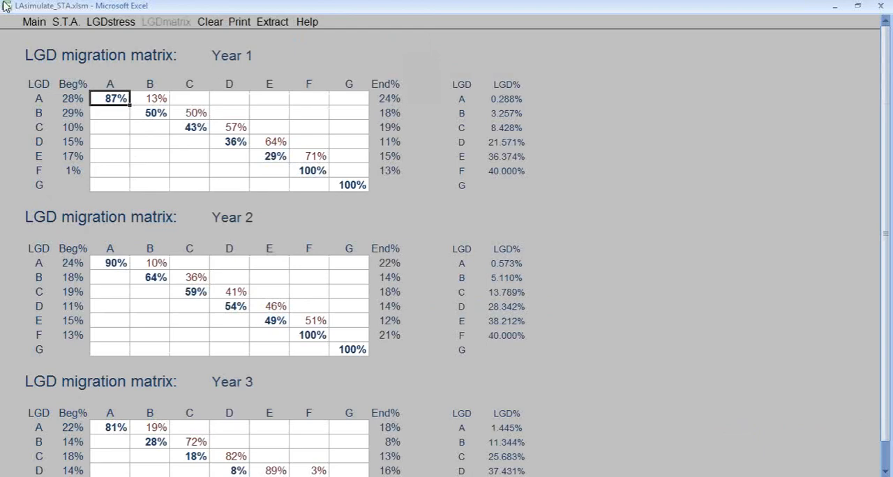
- Return to the stress testing analysis, open the growth page and examine its average LGD percents and risk weightings
{"action": "left_click", "coordinate": [66, 22]}
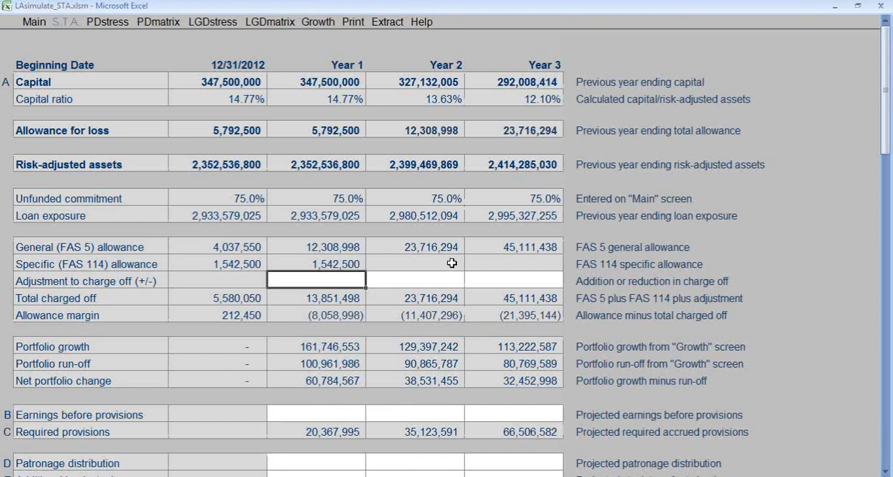
{"action": "left_click", "coordinate": [318, 21]}
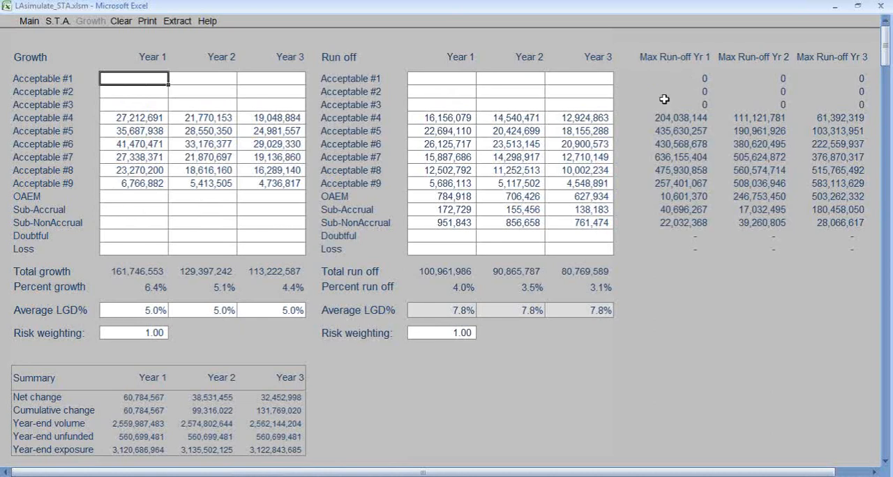
{"action": "left_click", "coordinate": [159, 313]}
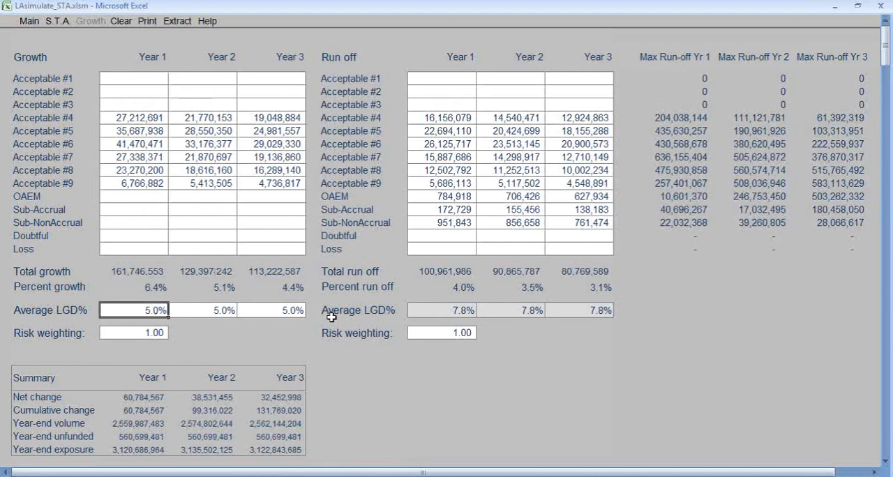
{"action": "key", "text": "Tab"}
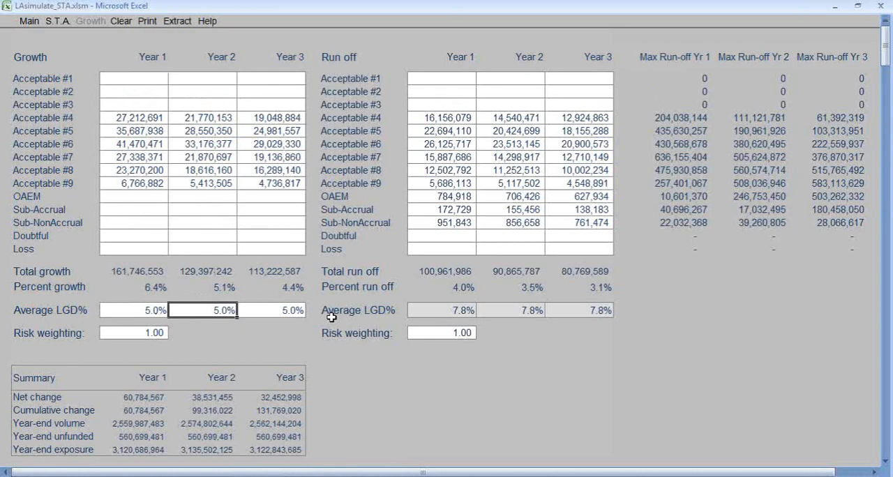
{"action": "key", "text": "Tab"}
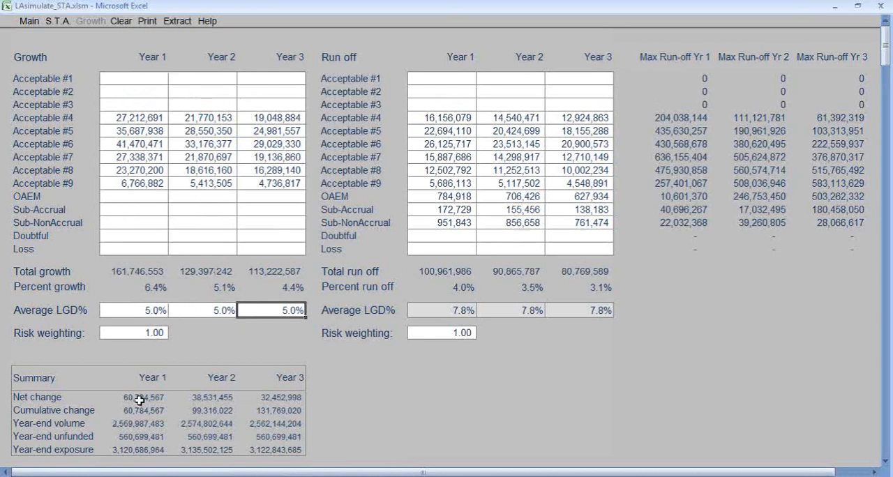
{"action": "left_click", "coordinate": [137, 333]}
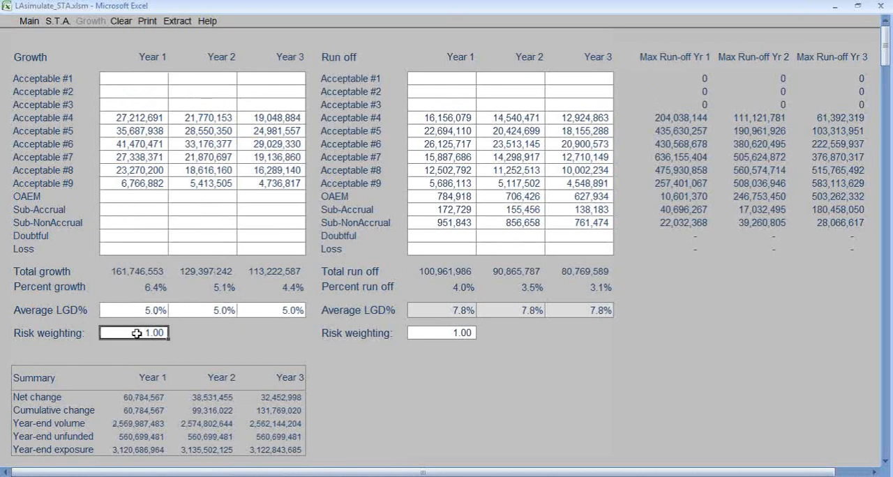
{"action": "left_click", "coordinate": [451, 334]}
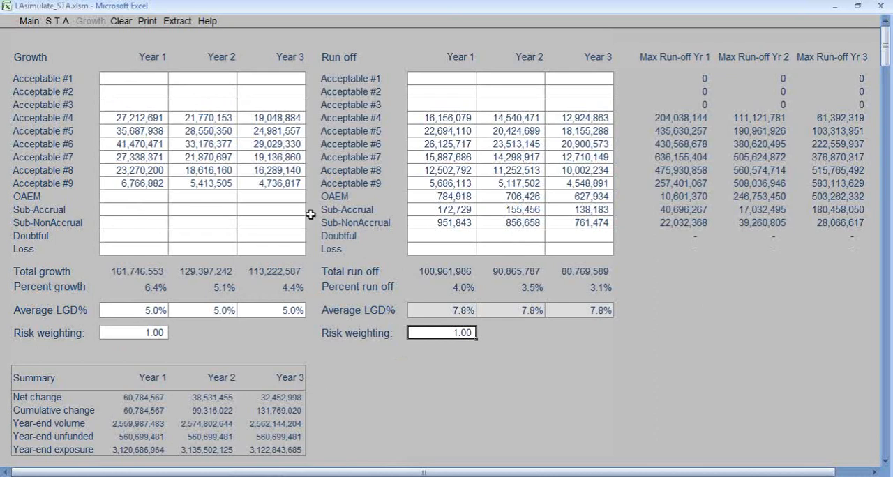
- In the stress testing analysis, set the adjustment to charge off to -1,000,000 for Year 1 and 1,000,000 for Year 2
{"action": "left_click", "coordinate": [58, 23]}
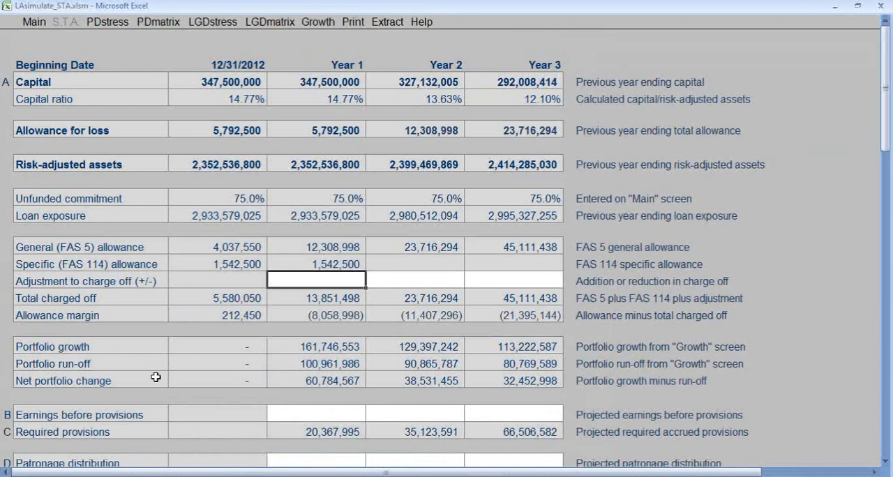
{"action": "type", "text": "-1"}
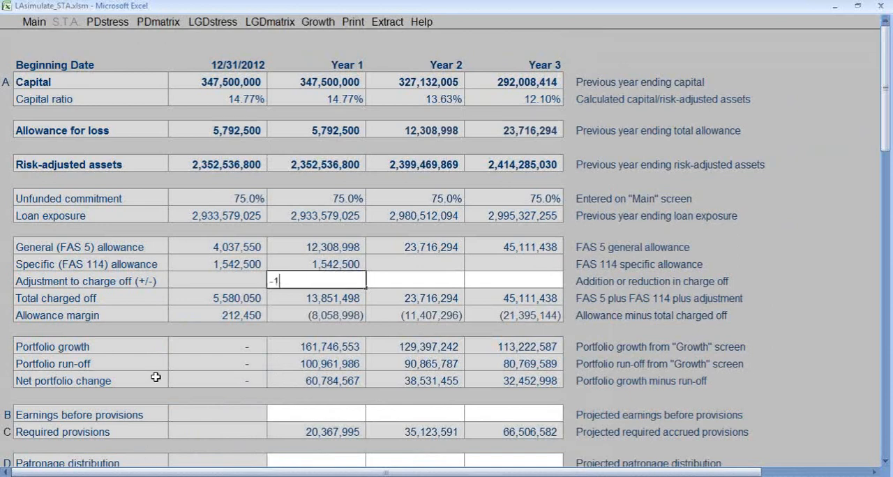
{"action": "type", "text": "000000"}
{"action": "key", "text": "Tab"}
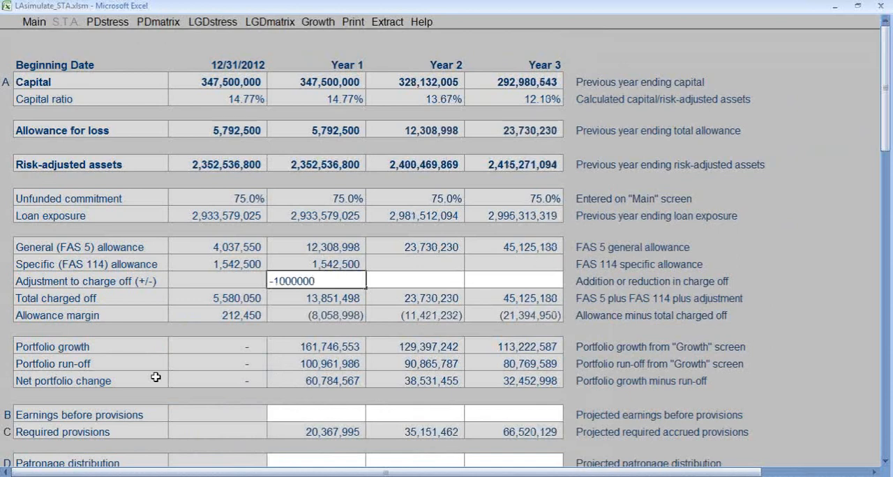
{"action": "type", "text": "100"}
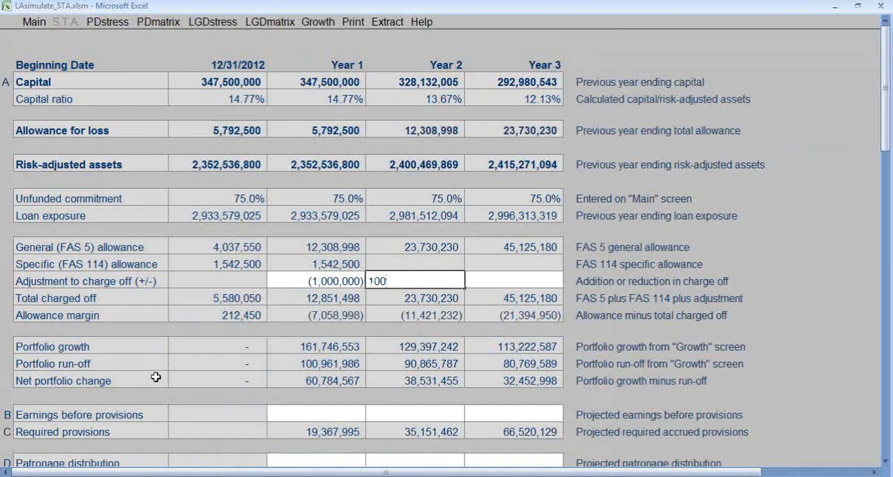
{"action": "type", "text": "0000"}
{"action": "key", "text": "Return"}
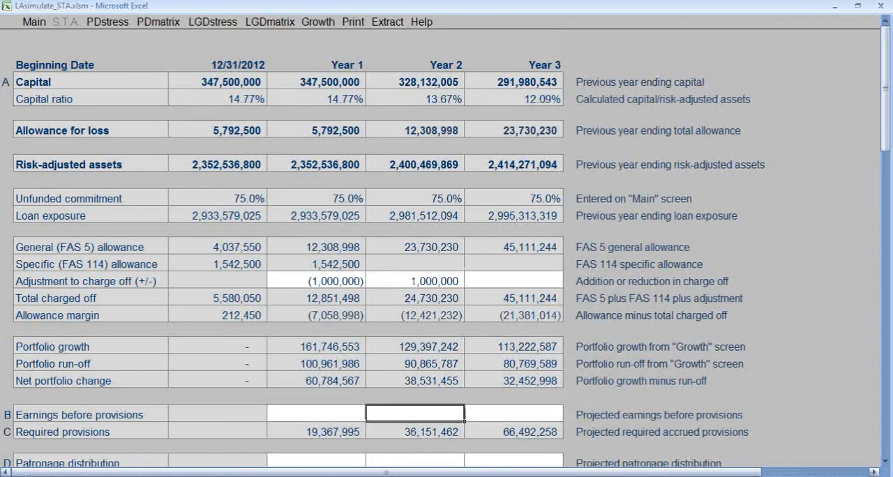
- Set the projected earnings before provisions to 16,200,000 for Year 1, 14,900,000 for Year 2 and 12,800,000 for Year 3
{"action": "scroll", "coordinate": [255, 419], "scroll_direction": "down", "scroll_amount": 3}
{"action": "scroll", "coordinate": [255, 420], "scroll_direction": "down", "scroll_amount": 2}
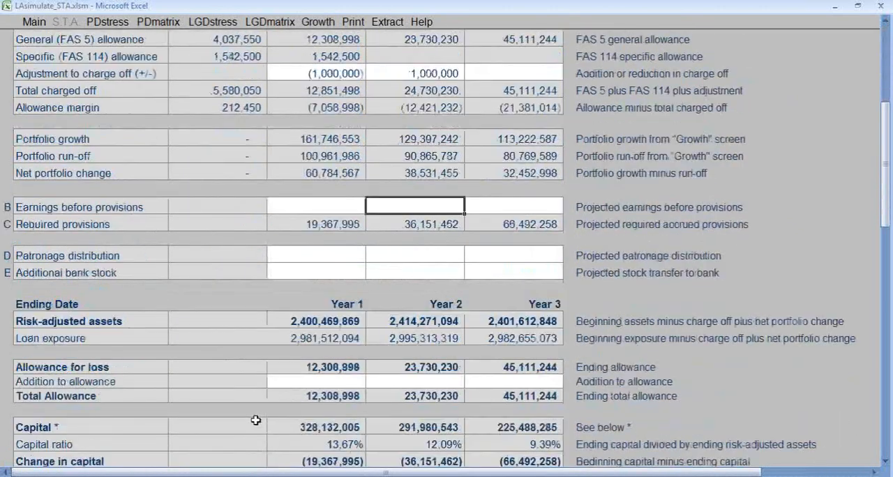
{"action": "left_click", "coordinate": [313, 157]}
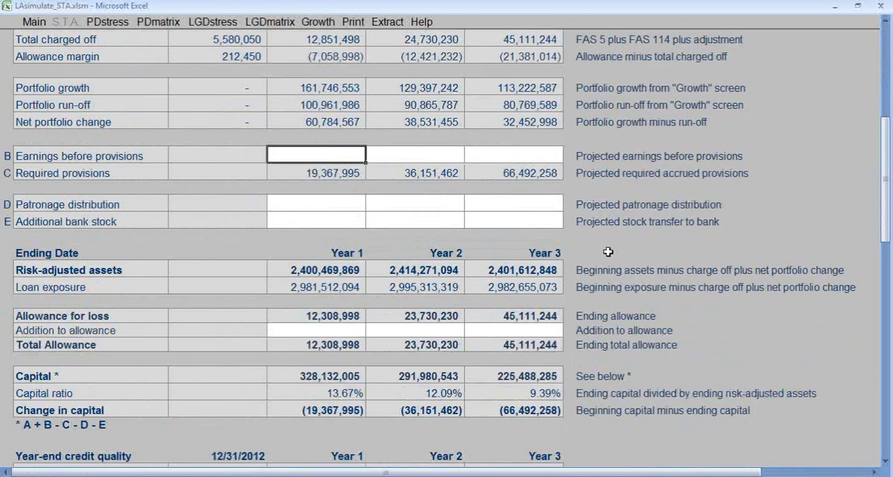
{"action": "type", "text": "16"}
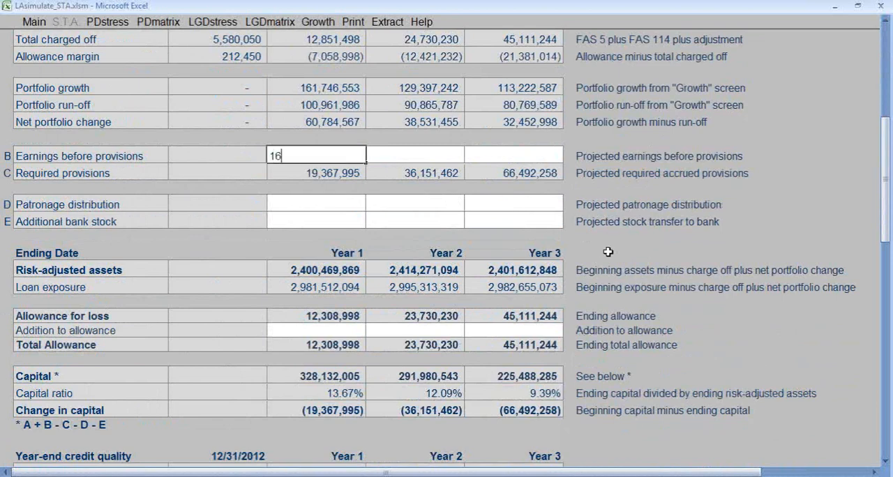
{"action": "type", "text": ",200,000"}
{"action": "key", "text": "Tab"}
{"action": "type", "text": "1"}
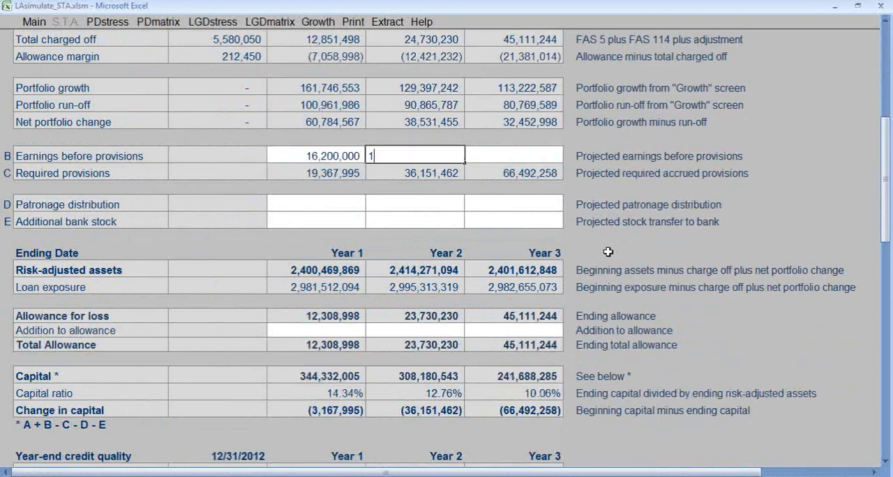
{"action": "type", "text": "4900000"}
{"action": "key", "text": "Tab"}
{"action": "type", "text": "1"}
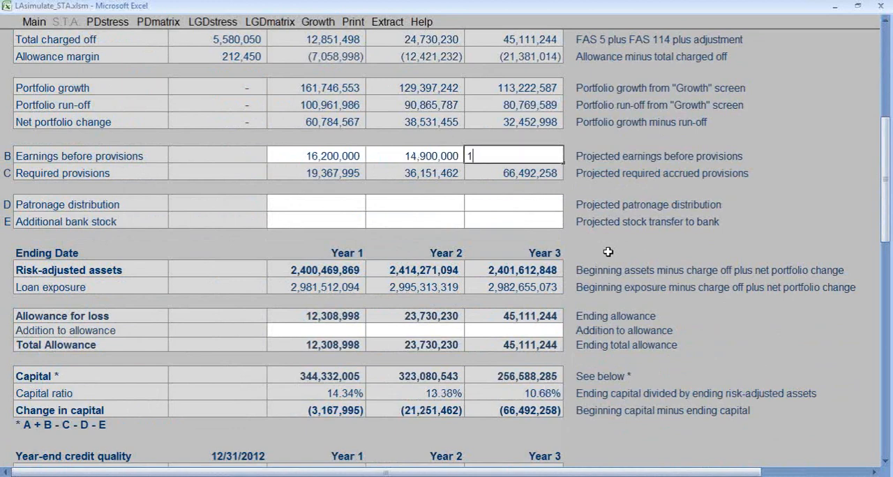
{"action": "type", "text": "2800000"}
{"action": "key", "text": "Return"}
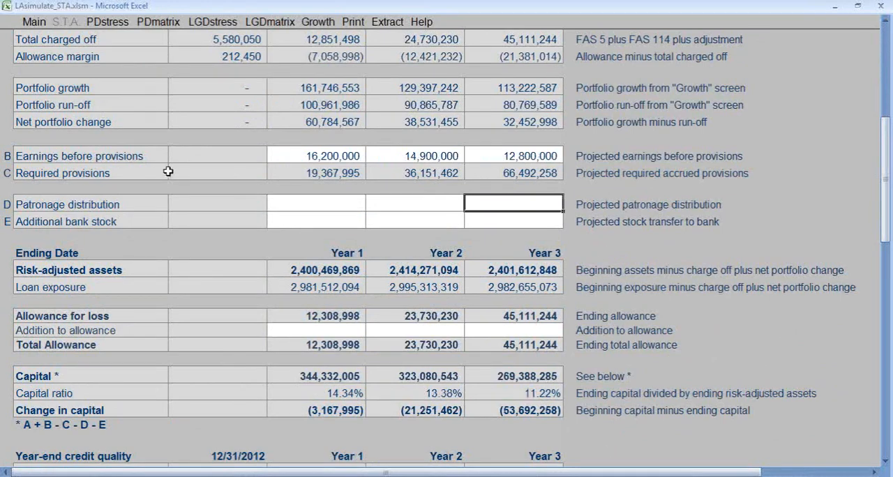
- Set the Year 1 patronage distribution and additional bank stock to 1,000,000 each
{"action": "left_click", "coordinate": [315, 203]}
{"action": "type", "text": "1,000,"}
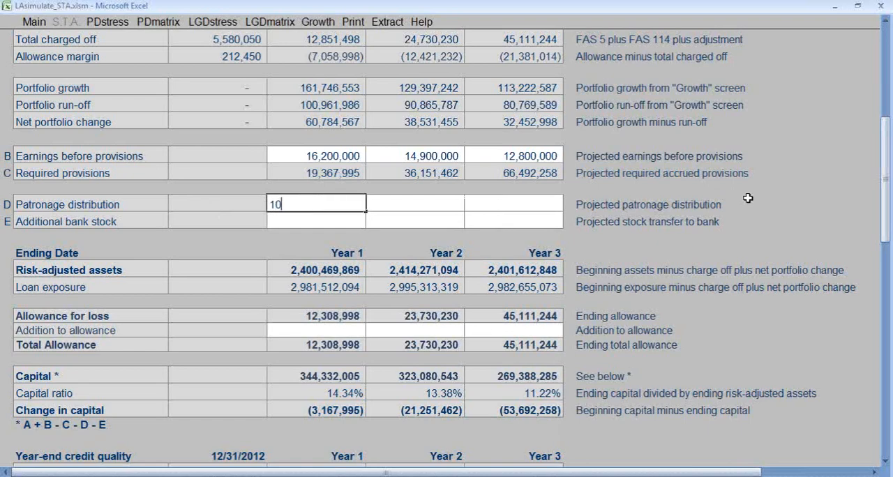
{"action": "type", "text": "00000"}
{"action": "key", "text": "Return"}
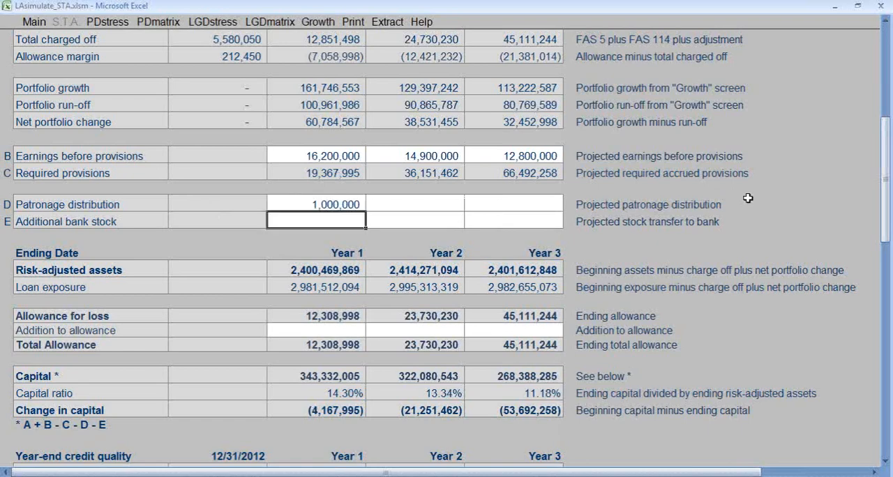
{"action": "type", "text": "100"}
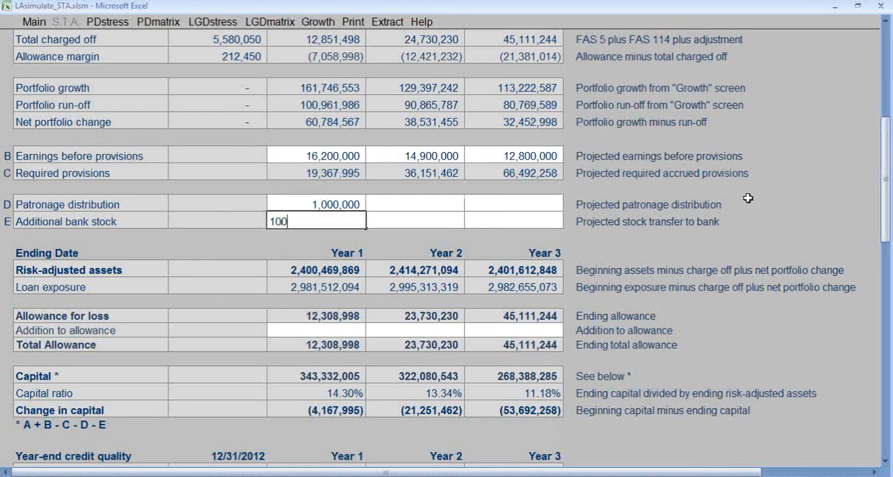
{"action": "type", "text": "0000"}
{"action": "key", "text": "Up"}
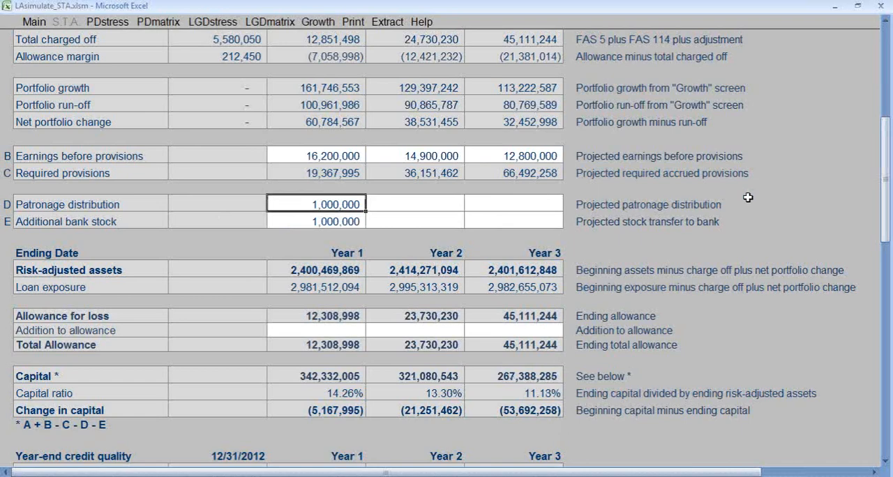
- Set the Year 1 addition to allowance to 1,000,000
{"action": "left_click", "coordinate": [329, 331]}
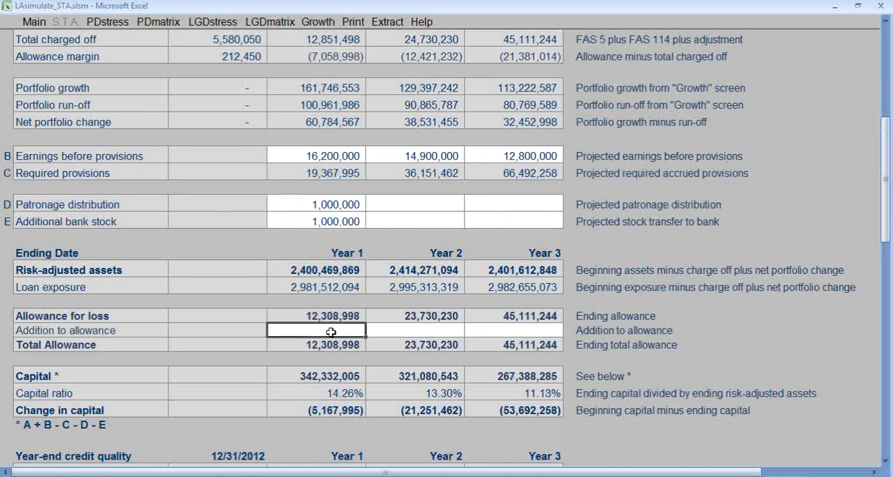
{"action": "type", "text": "1,00"}
{"action": "type", "text": "0,000"}
{"action": "key", "text": "Up"}
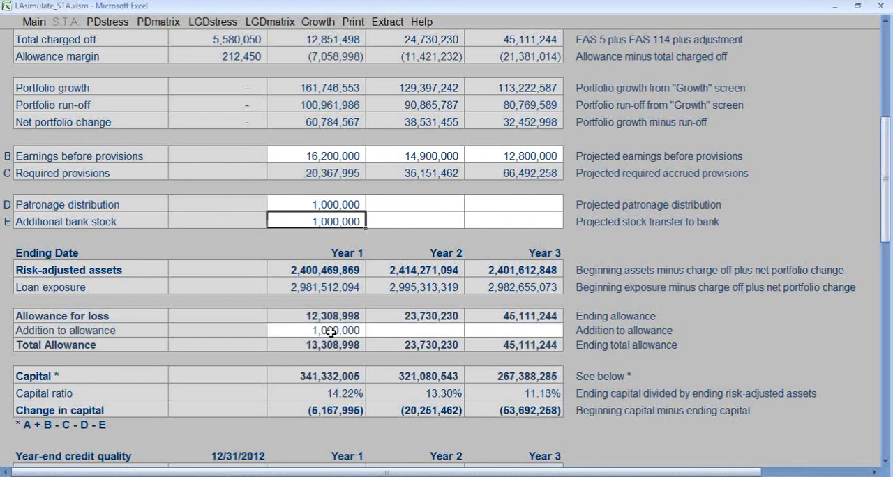
- Copy the Year 1 patronage distribution and additional bank stock values into Year 2 and Year 3
{"action": "key", "text": "Up"}
{"action": "key", "text": "shift+Down"}
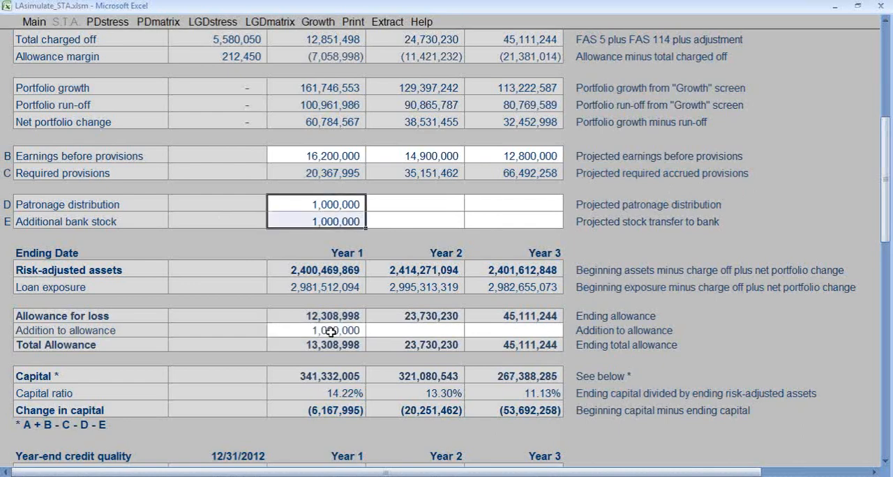
{"action": "key", "text": "ctrl+c"}
{"action": "key", "text": "Right"}
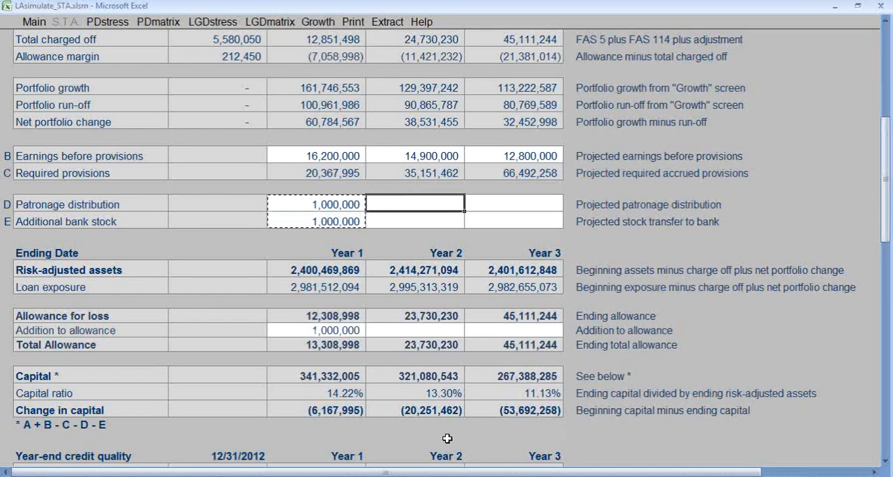
{"action": "key", "text": "ctrl+v"}
{"action": "key", "text": "Right"}
{"action": "key", "text": "ctrl+v"}
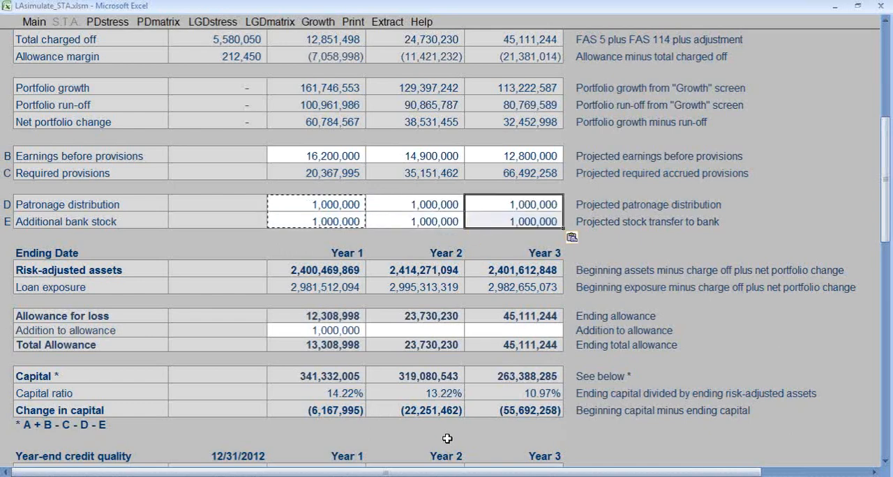
- Set the addition to allowance to 1,000,000 for both Year 2 and Year 3
{"action": "key", "text": "Return"}
{"action": "key", "text": "Return"}
{"action": "key", "text": "Return"}
{"action": "key", "text": "Left"}
{"action": "type", "text": "1000000"}
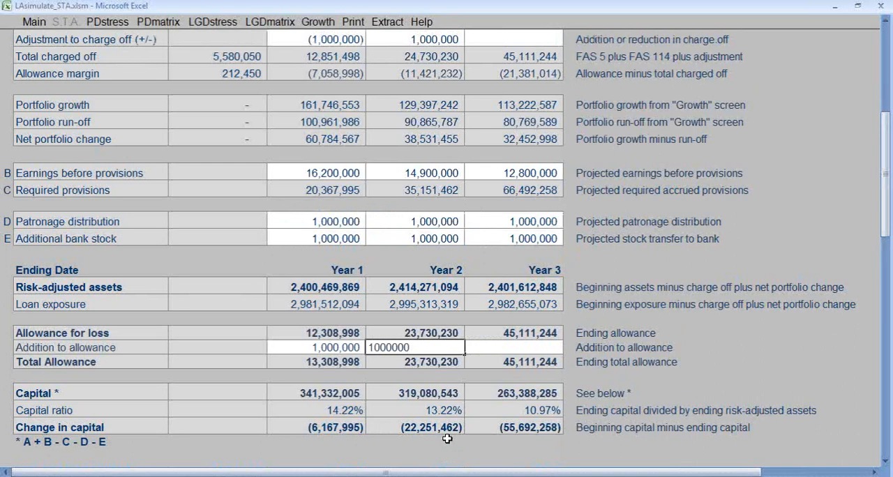
{"action": "key", "text": "Tab"}
{"action": "type", "text": "1,00"}
{"action": "type", "text": "0,000"}
{"action": "key", "text": "Up"}
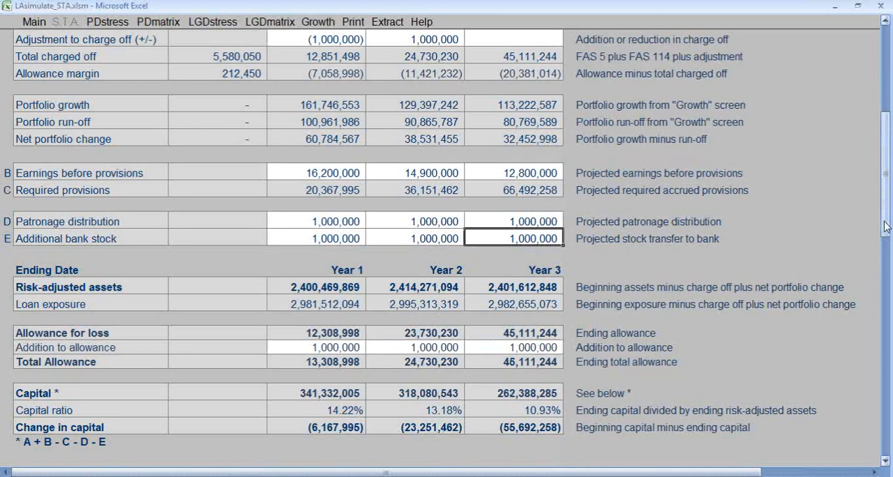
- Review the whole stress testing analysis, from beginning capital and ending capital ratios to the year-end credit quality tables
{"action": "left_click_drag", "start_coordinate": [884, 226], "coordinate": [885, 157]}
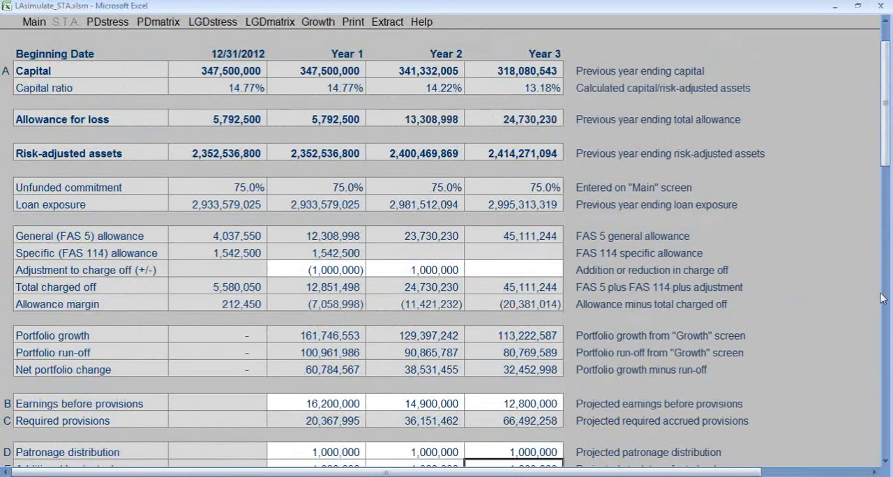
{"action": "left_click", "coordinate": [884, 462]}
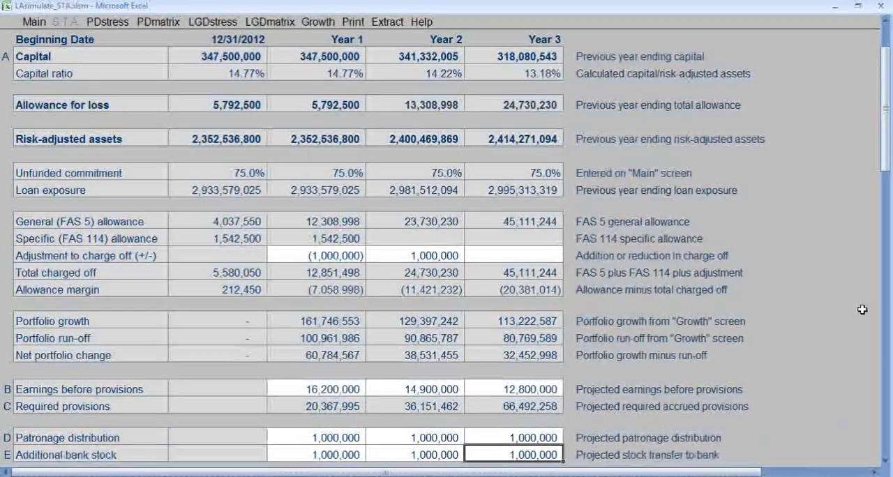
{"action": "scroll", "coordinate": [862, 309], "scroll_direction": "down", "scroll_amount": 6}
{"action": "left_click_drag", "start_coordinate": [885, 237], "coordinate": [887, 429]}
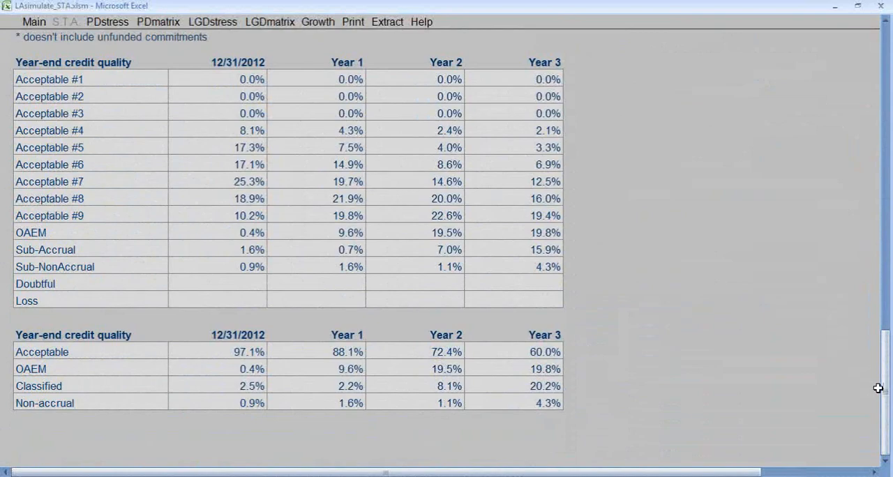
{"action": "left_click_drag", "start_coordinate": [887, 410], "coordinate": [887, 64]}
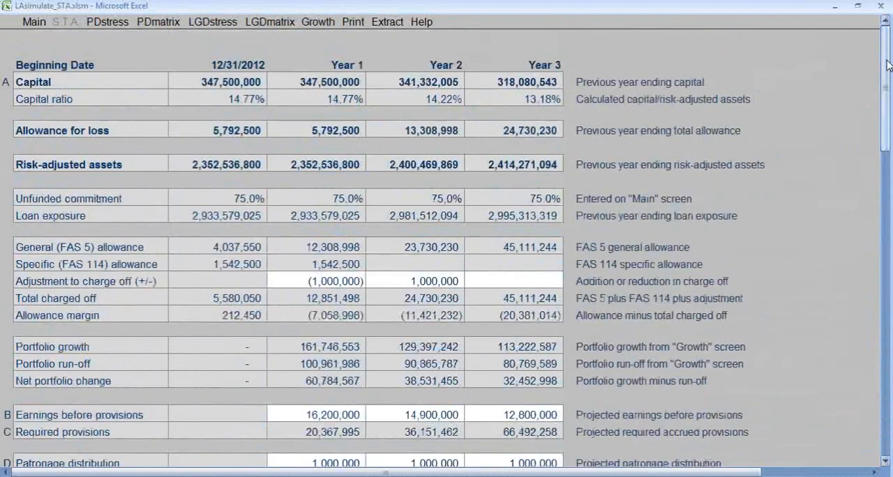
{"action": "left_click_drag", "start_coordinate": [886, 463], "coordinate": [885, 462]}
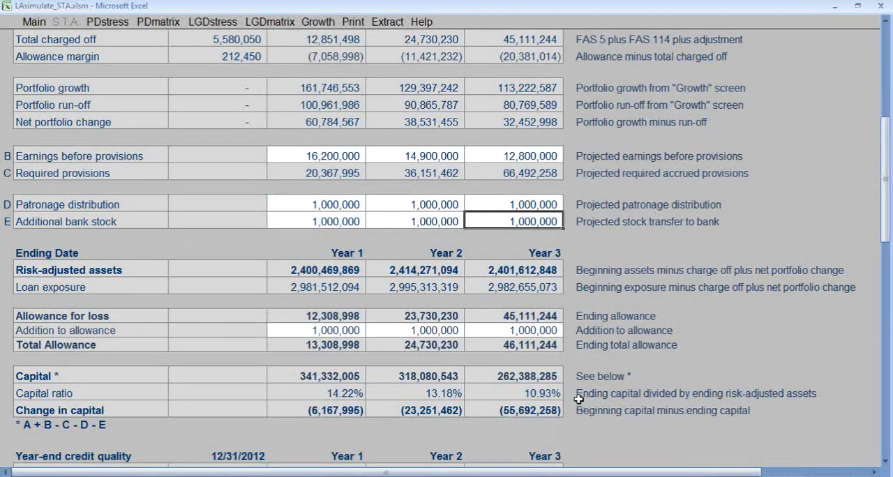
- In PD stress, set Year Three non-current assets to -30% for all industries and refresh the PD scenarios while returning to the stress testing analysis
{"action": "left_click", "coordinate": [106, 23]}
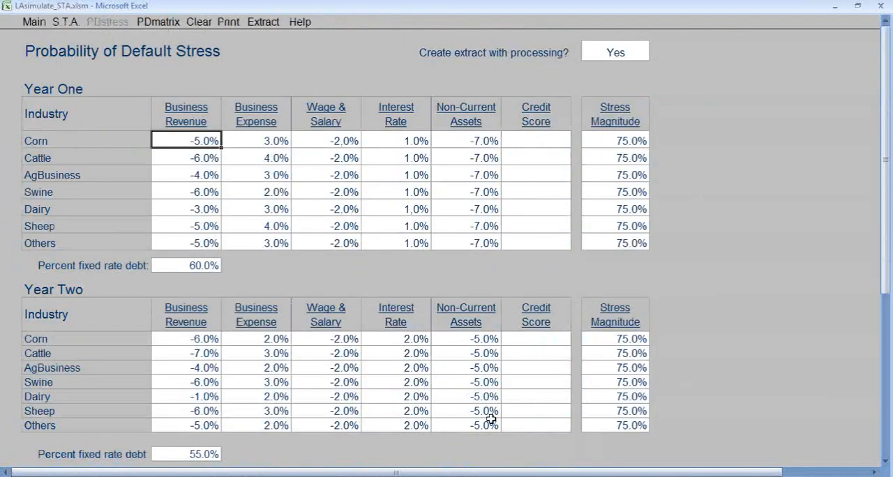
{"action": "scroll", "coordinate": [494, 418], "scroll_direction": "down", "scroll_amount": 5}
{"action": "scroll", "coordinate": [493, 418], "scroll_direction": "down", "scroll_amount": 1}
{"action": "left_click", "coordinate": [468, 290]}
{"action": "type", "text": "-"}
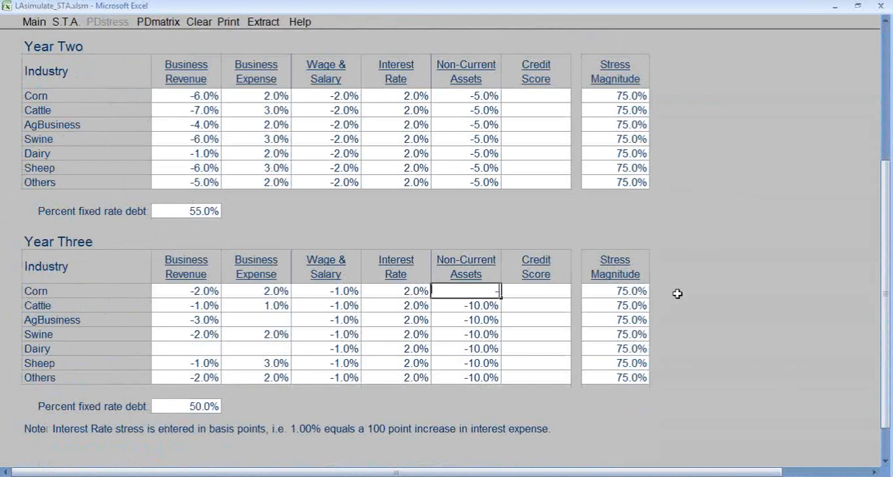
{"action": "type", "text": "30"}
{"action": "key", "text": "Return"}
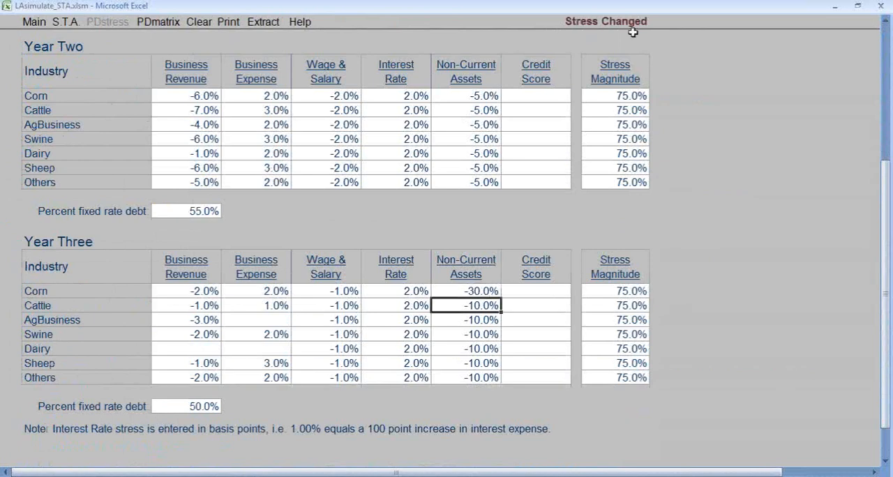
{"action": "left_click", "coordinate": [473, 274]}
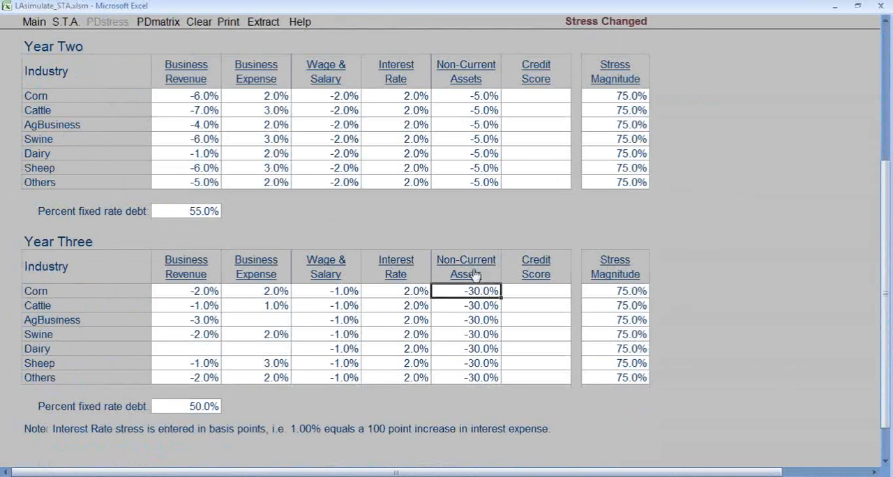
{"action": "left_click", "coordinate": [65, 23]}
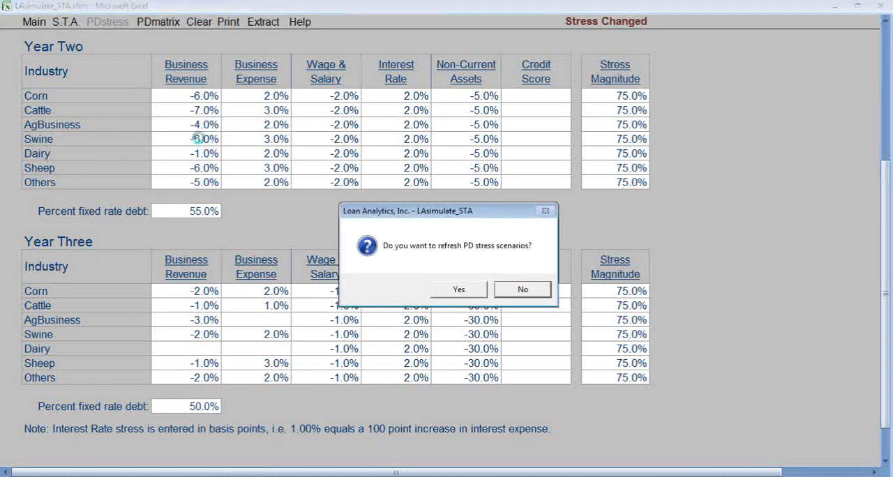
{"action": "left_click", "coordinate": [459, 290]}
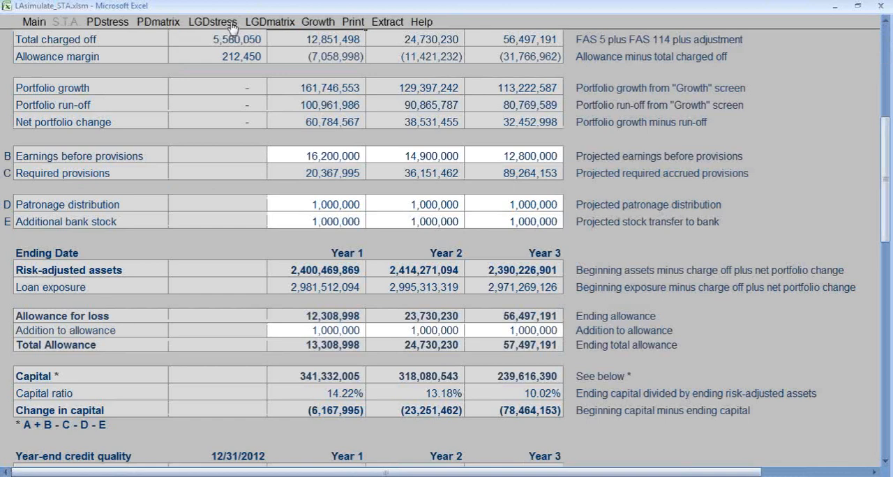
- In LGD stress, set the Year 3 stress to -30% for every named collateral type and clear the value in the unnamed row
{"action": "left_click", "coordinate": [231, 26]}
{"action": "left_click", "coordinate": [371, 130]}
{"action": "type", "text": "-30"}
{"action": "key", "text": "Return"}
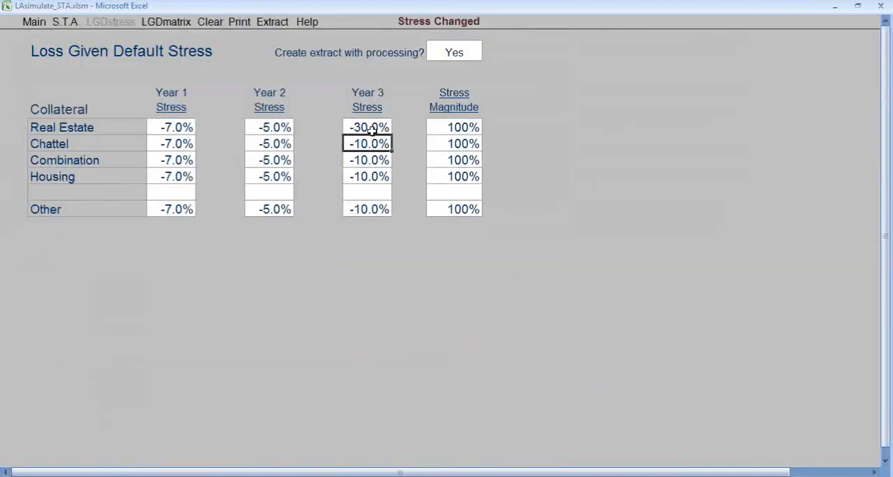
{"action": "left_click", "coordinate": [363, 101]}
{"action": "left_click", "coordinate": [375, 192]}
{"action": "key", "text": "Delete"}
{"action": "key", "text": "Up"}
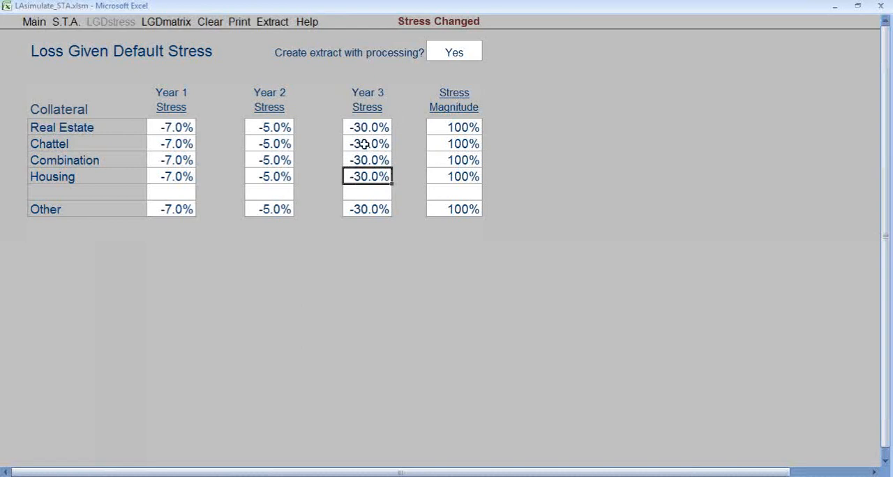
- Refresh the LGD stress scenarios while returning to the stress testing analysis, and go back to the main page
{"action": "left_click", "coordinate": [58, 23]}
{"action": "left_click", "coordinate": [460, 292]}
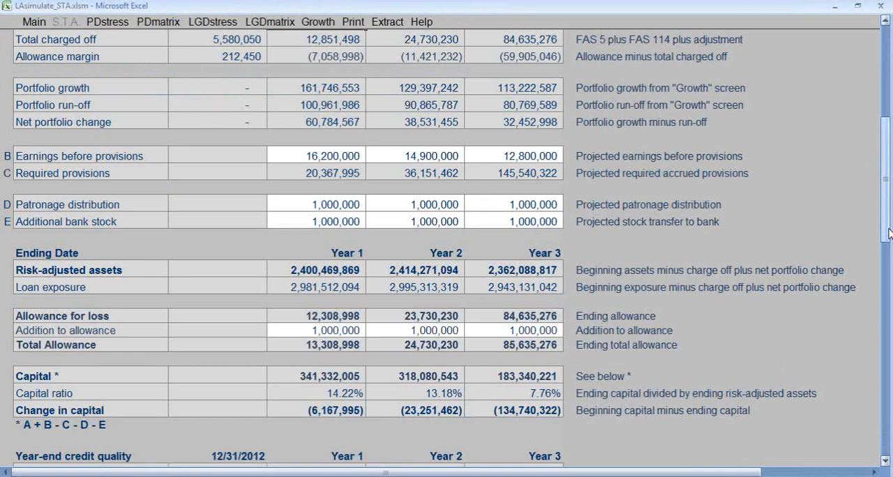
{"action": "left_click", "coordinate": [32, 22]}
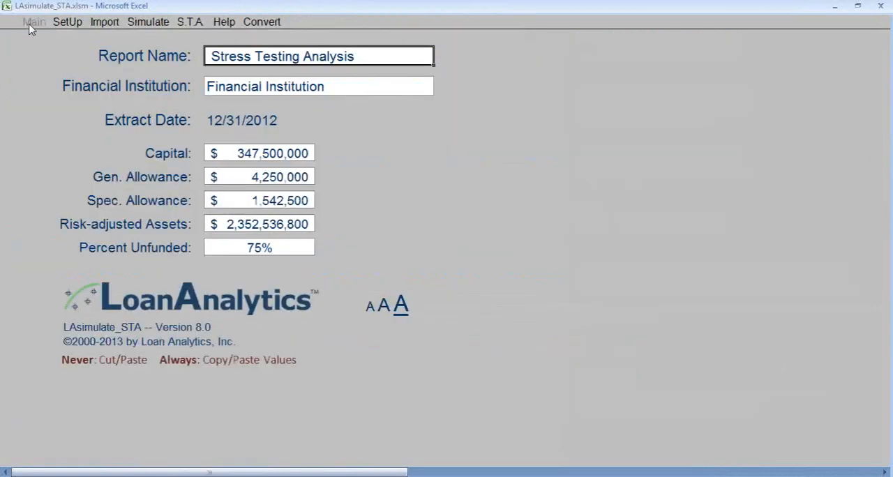